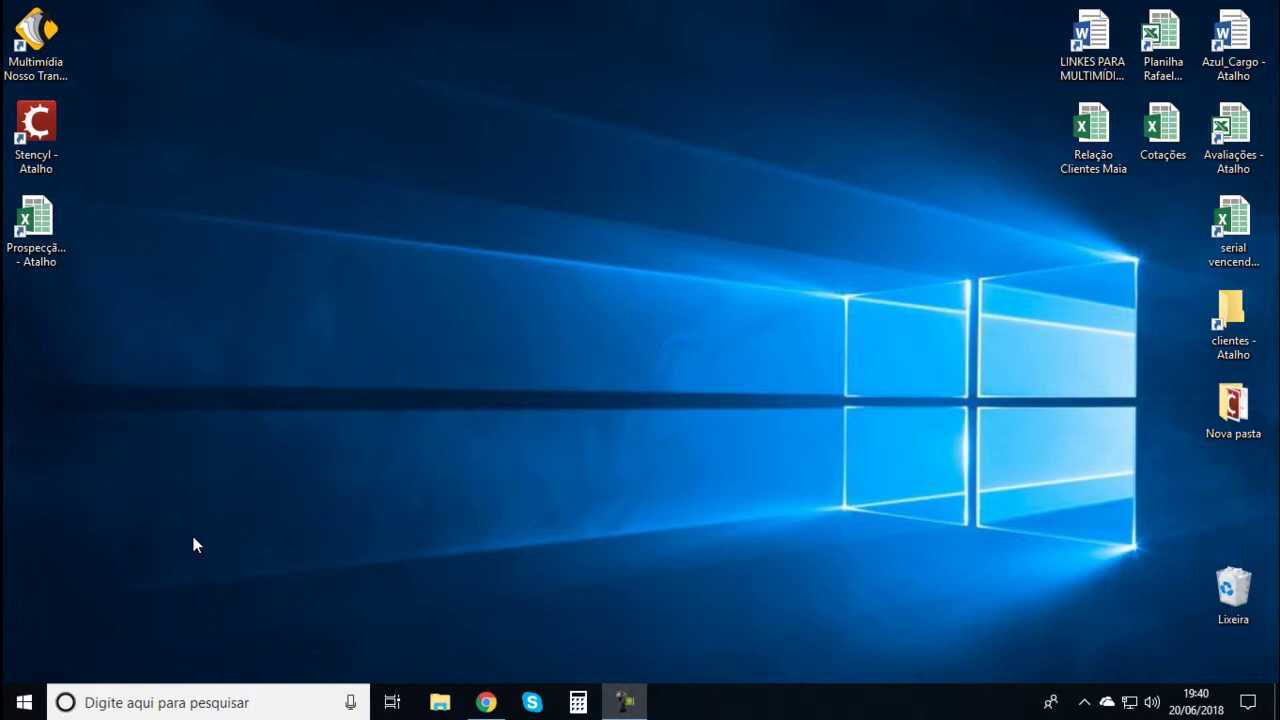
# - Launch Stencyl, open the Macaco Pulador game and show its actor types
pyautogui.doubleClick(32, 122)
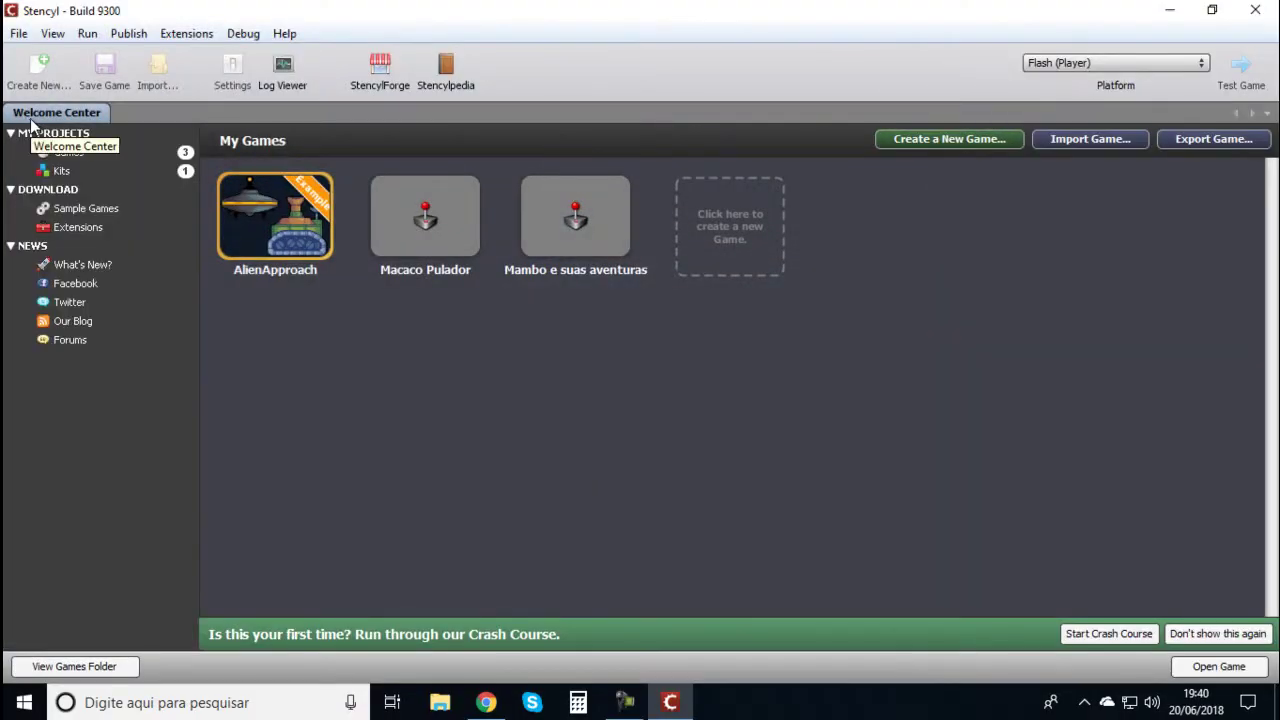
pyautogui.doubleClick(437, 244)
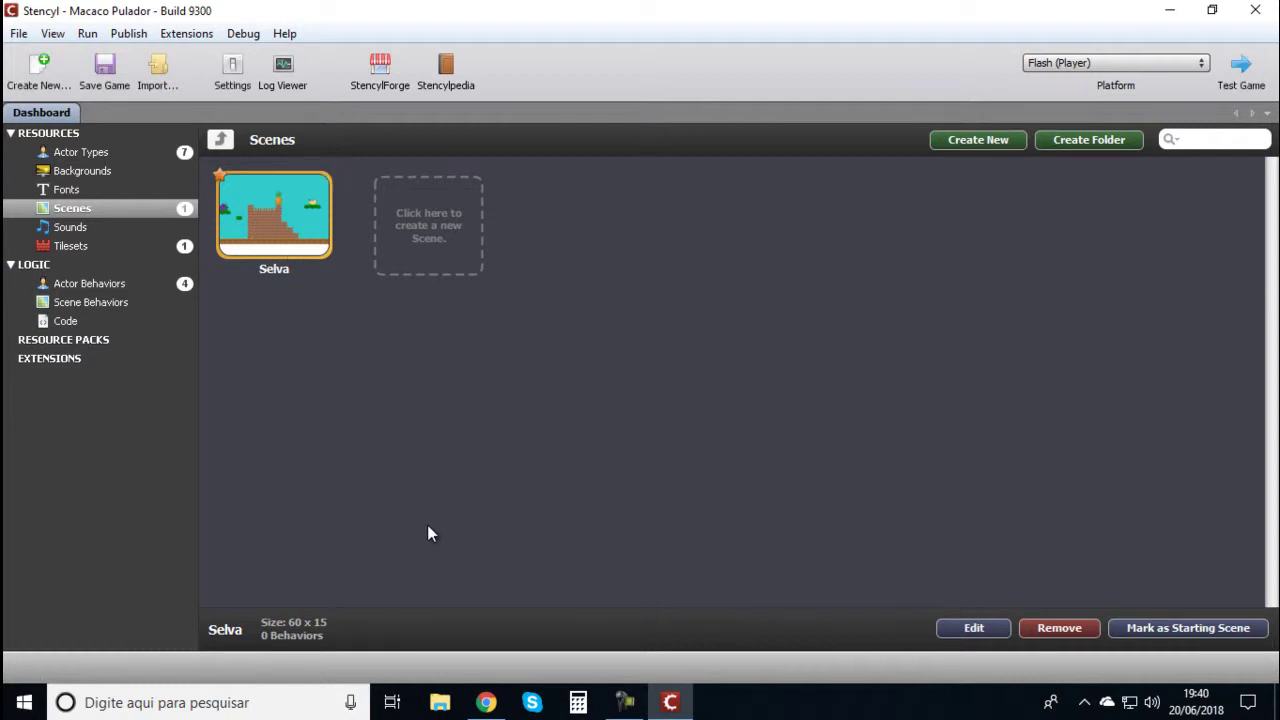
pyautogui.click(88, 156)
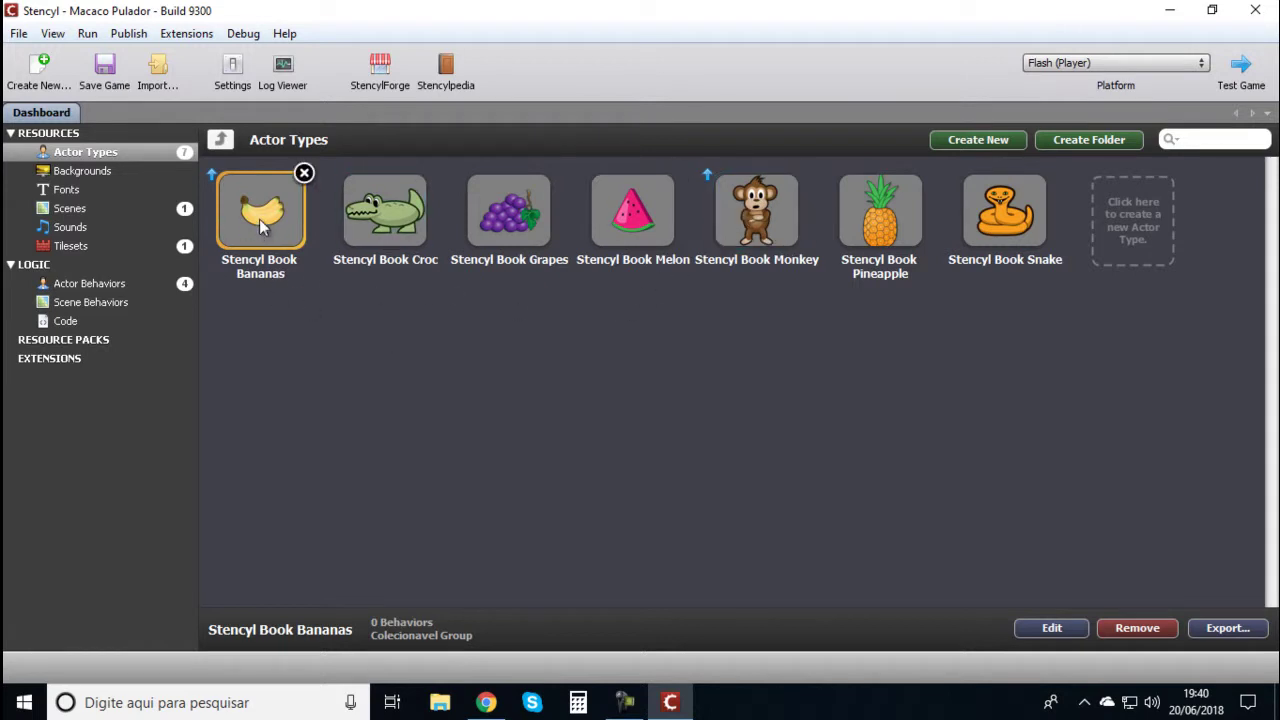
# - Check which group the Grapes, Melon, Pineapple, Croc and Snake actor types belong to
pyautogui.click(500, 222)
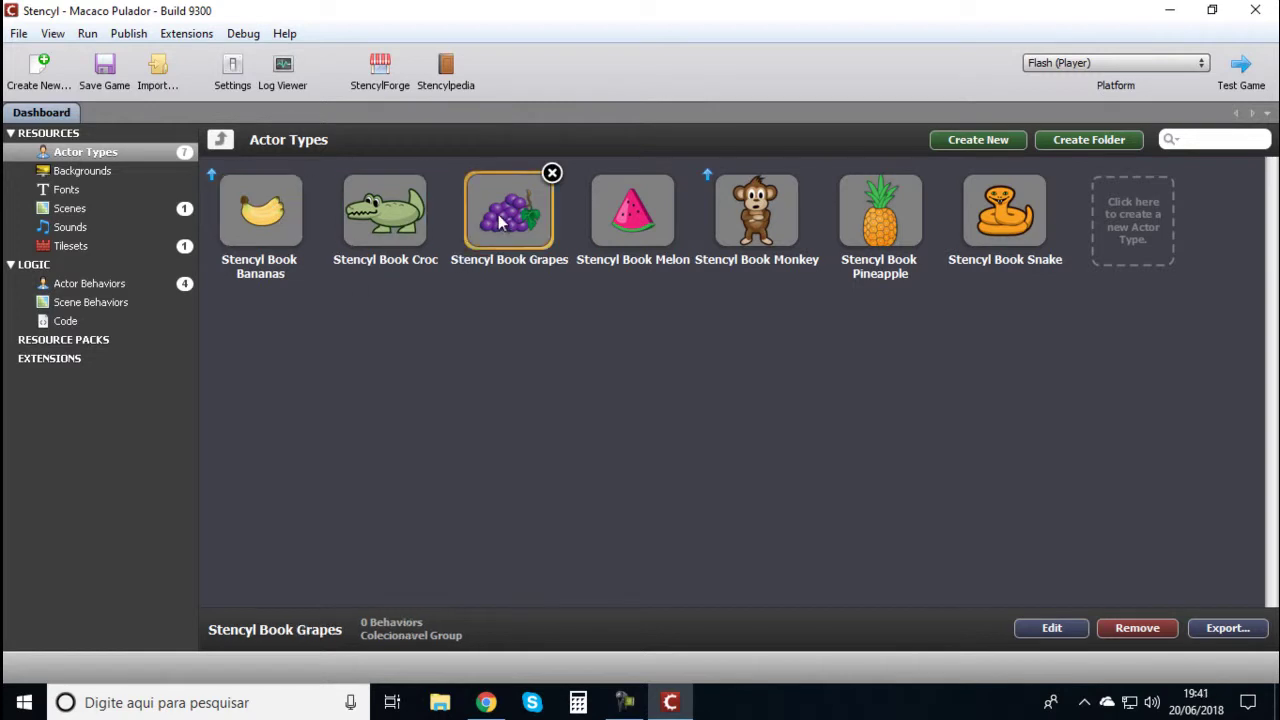
pyautogui.click(636, 214)
pyautogui.click(880, 215)
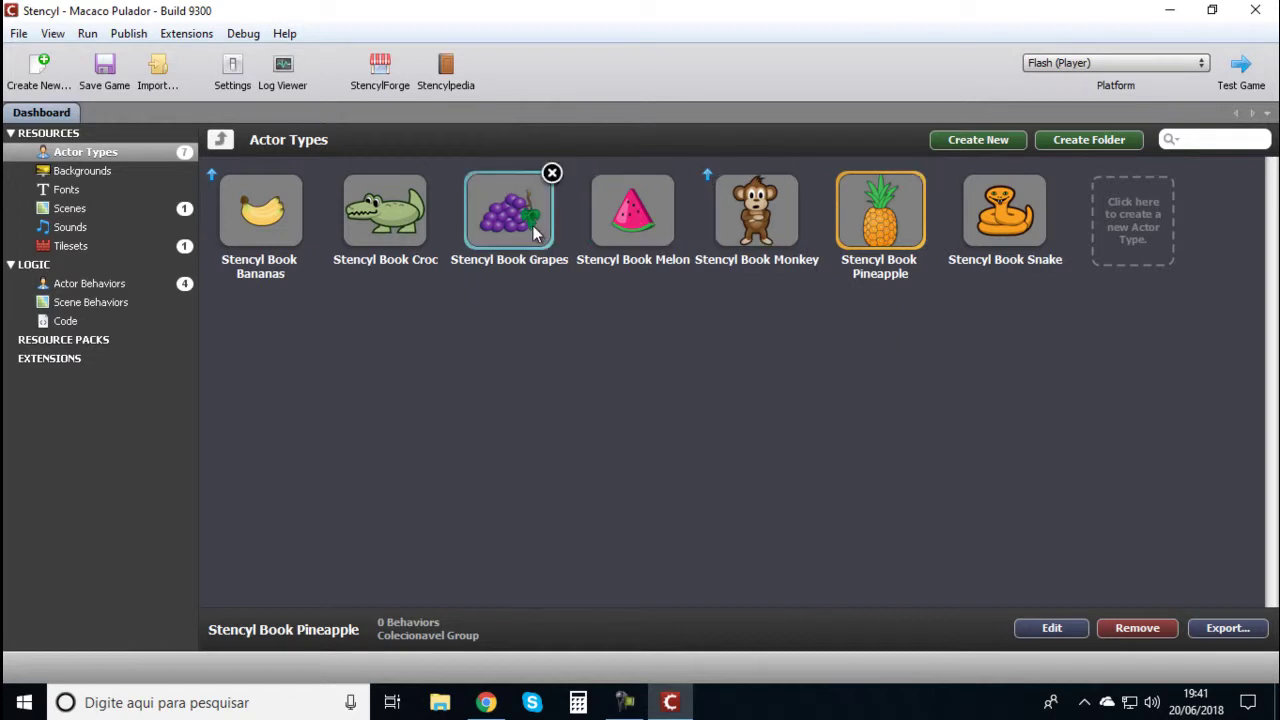
pyautogui.click(397, 227)
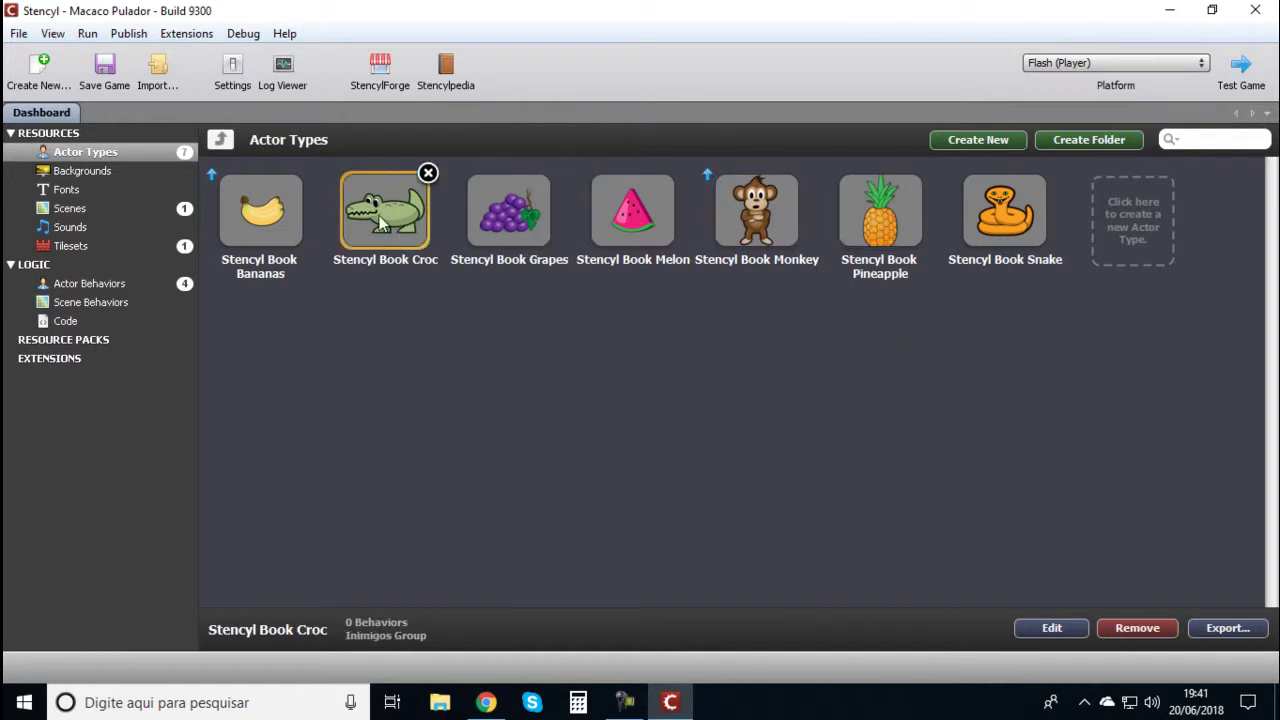
pyautogui.click(1003, 228)
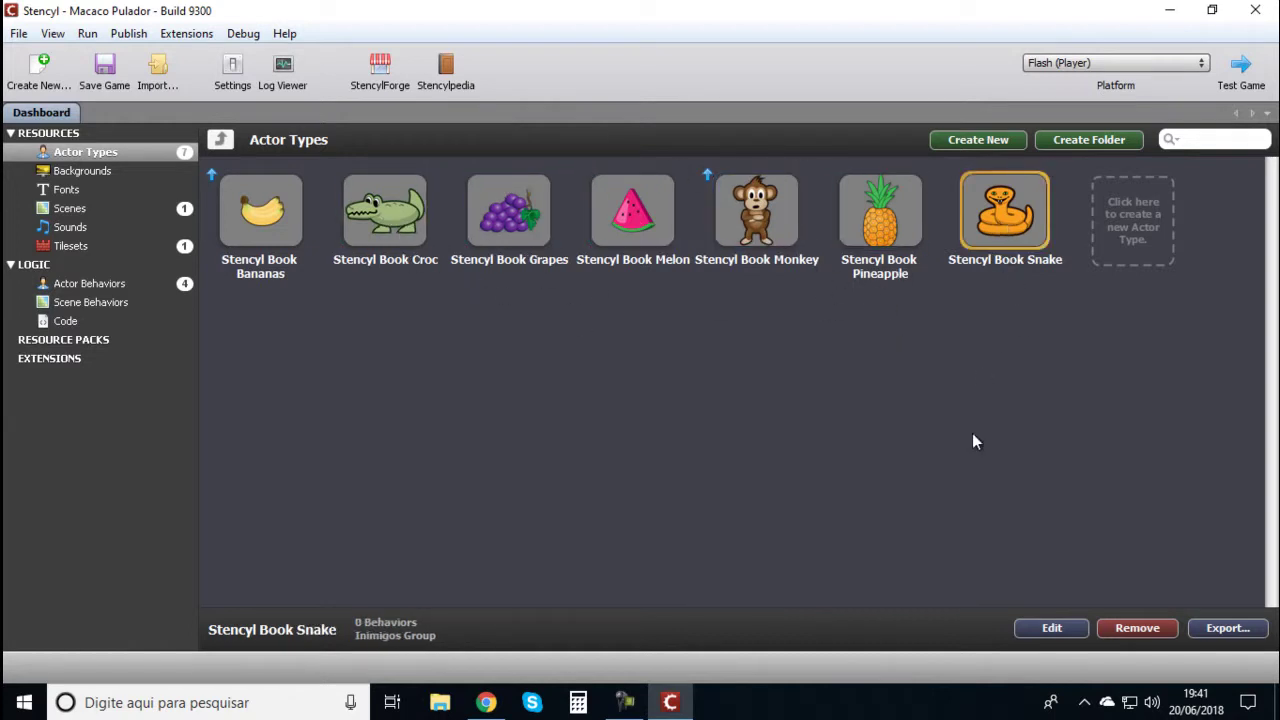
# - Open the Stencyl Book Bananas actor type's properties and examine the collision groups, including what Inimigos collides with
pyautogui.click(287, 231)
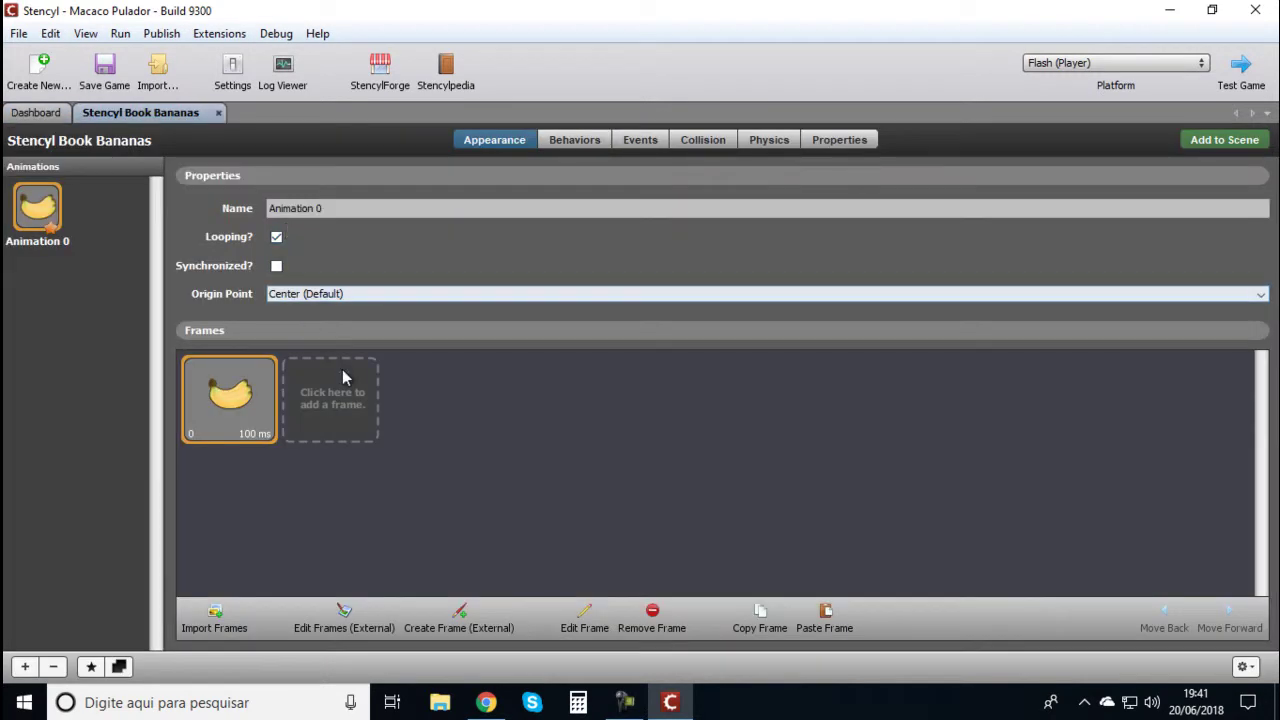
pyautogui.click(840, 141)
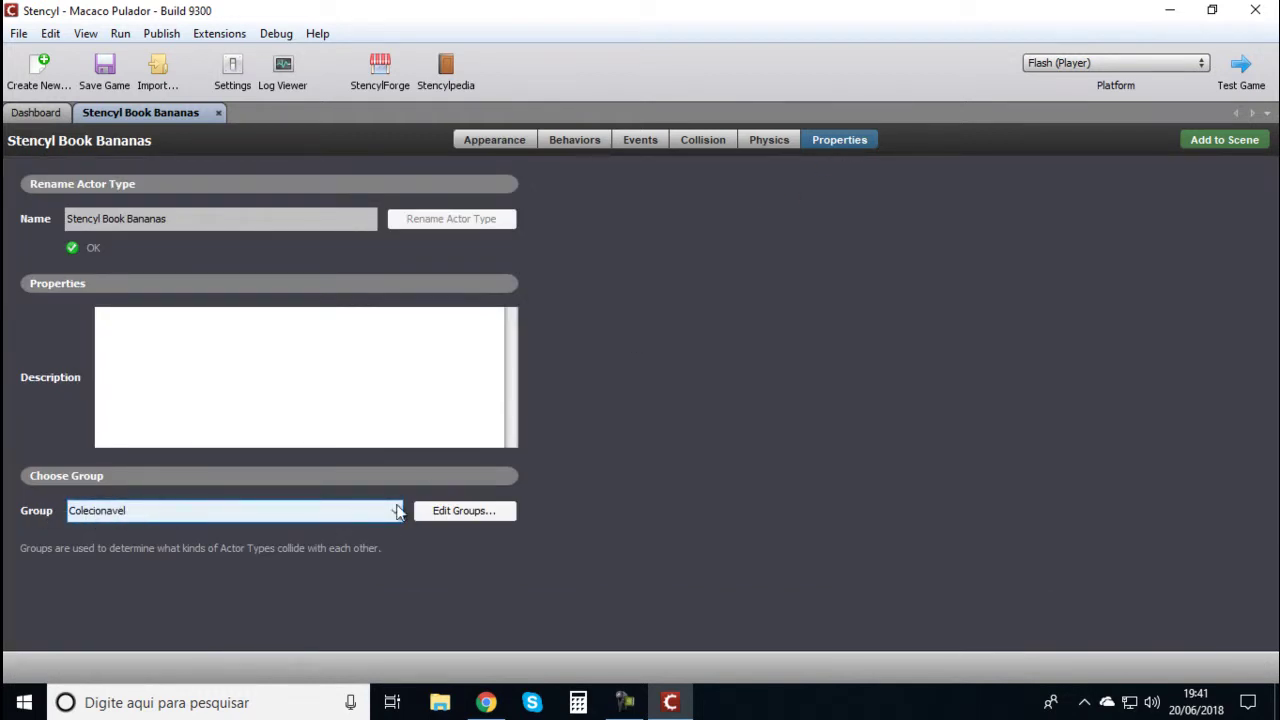
pyautogui.click(464, 512)
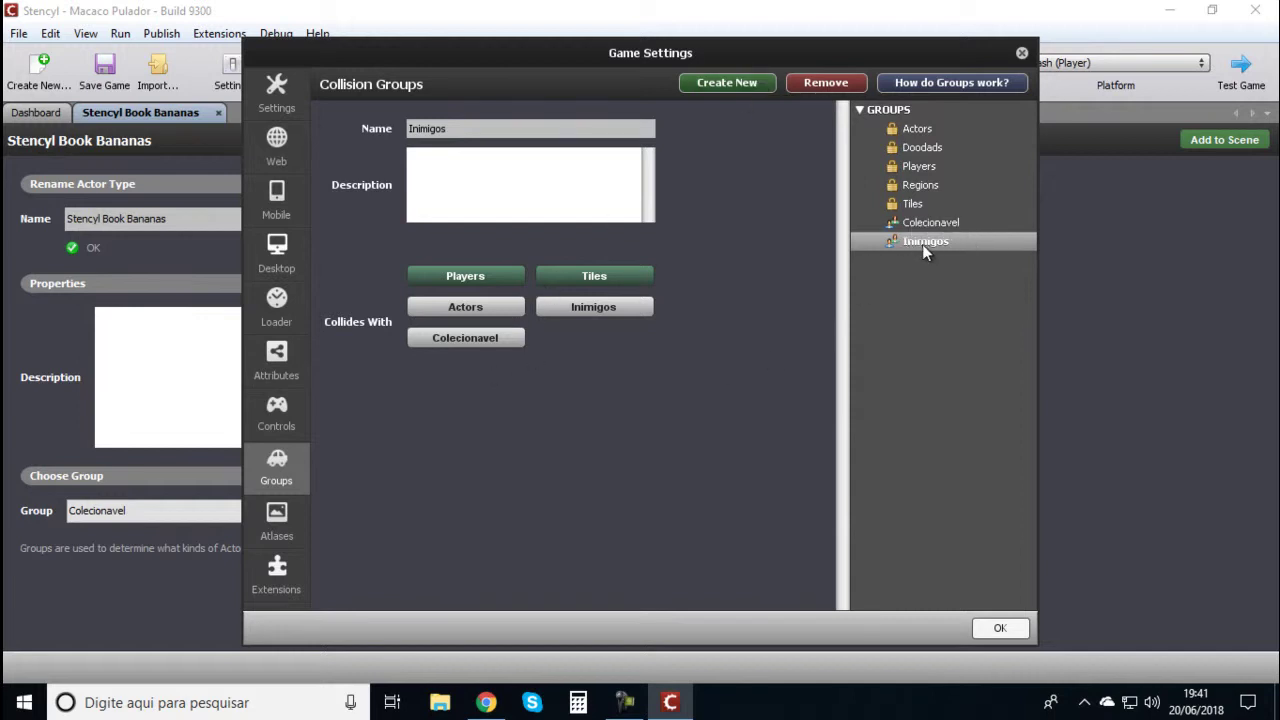
pyautogui.click(1021, 53)
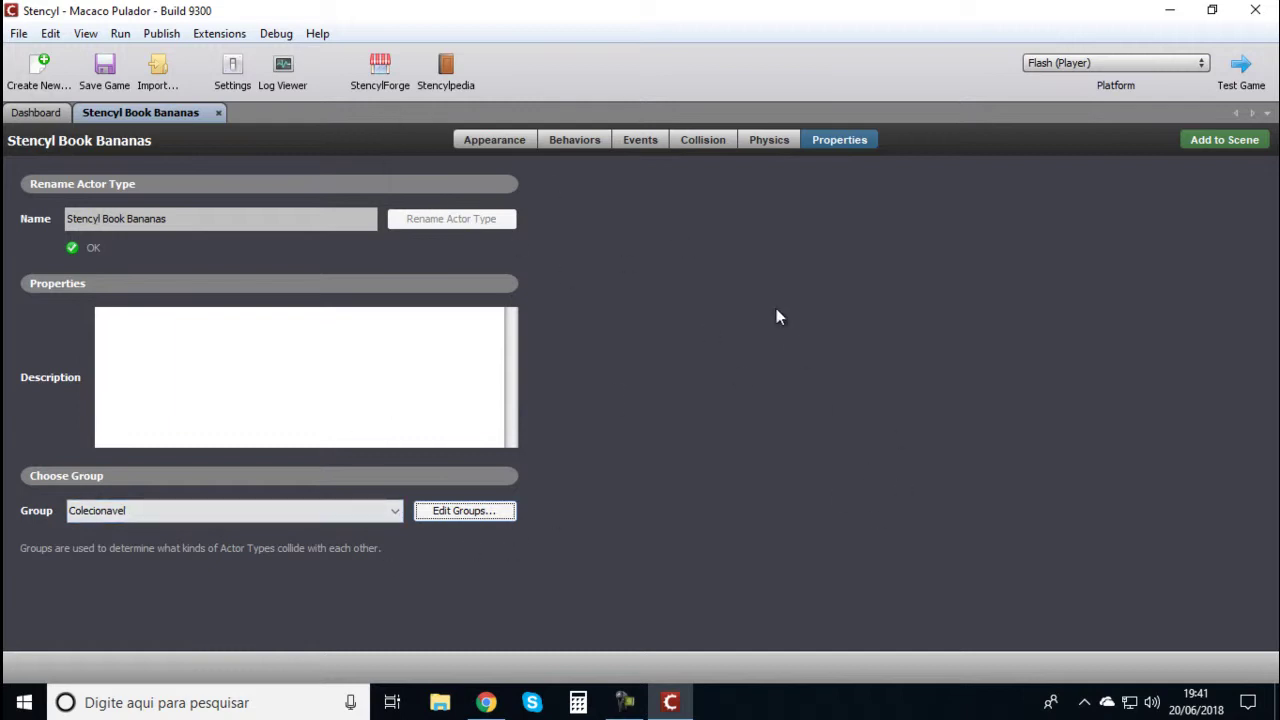
# - Test the game by walking and jumping the monkey to the bananas on the high platform, and close the game window
pyautogui.click(1240, 68)
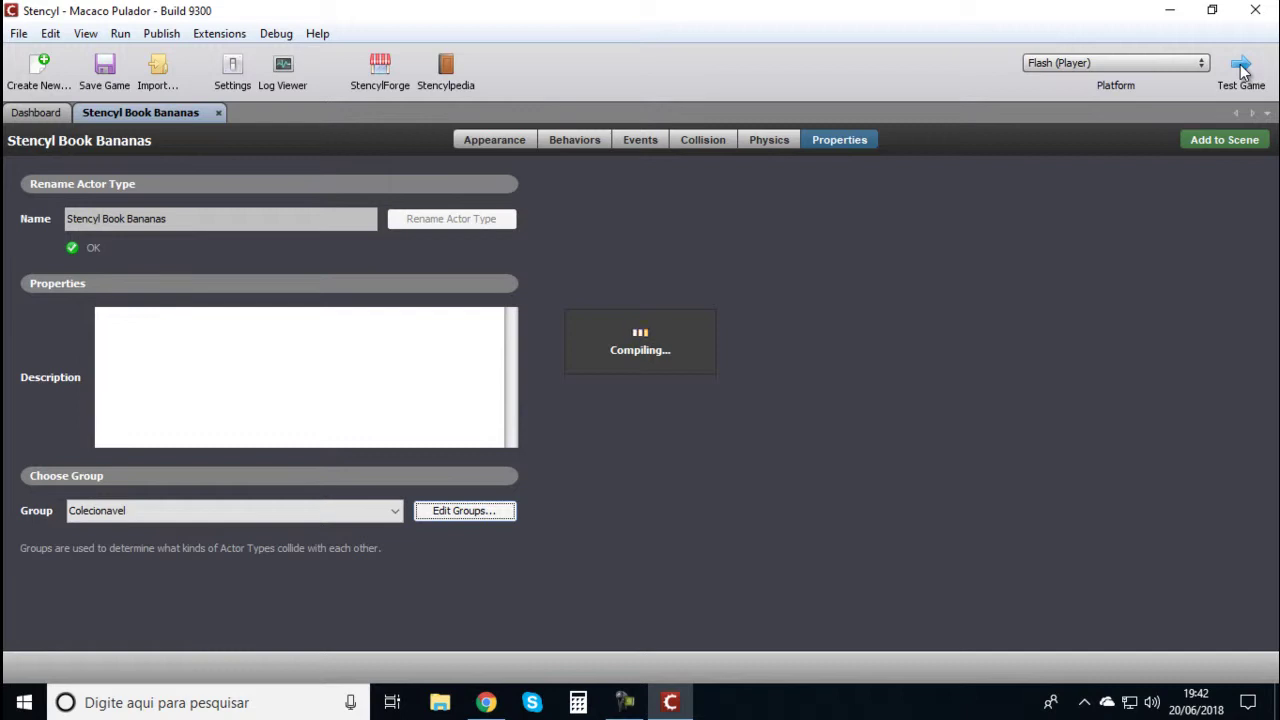
pyautogui.press('Right')
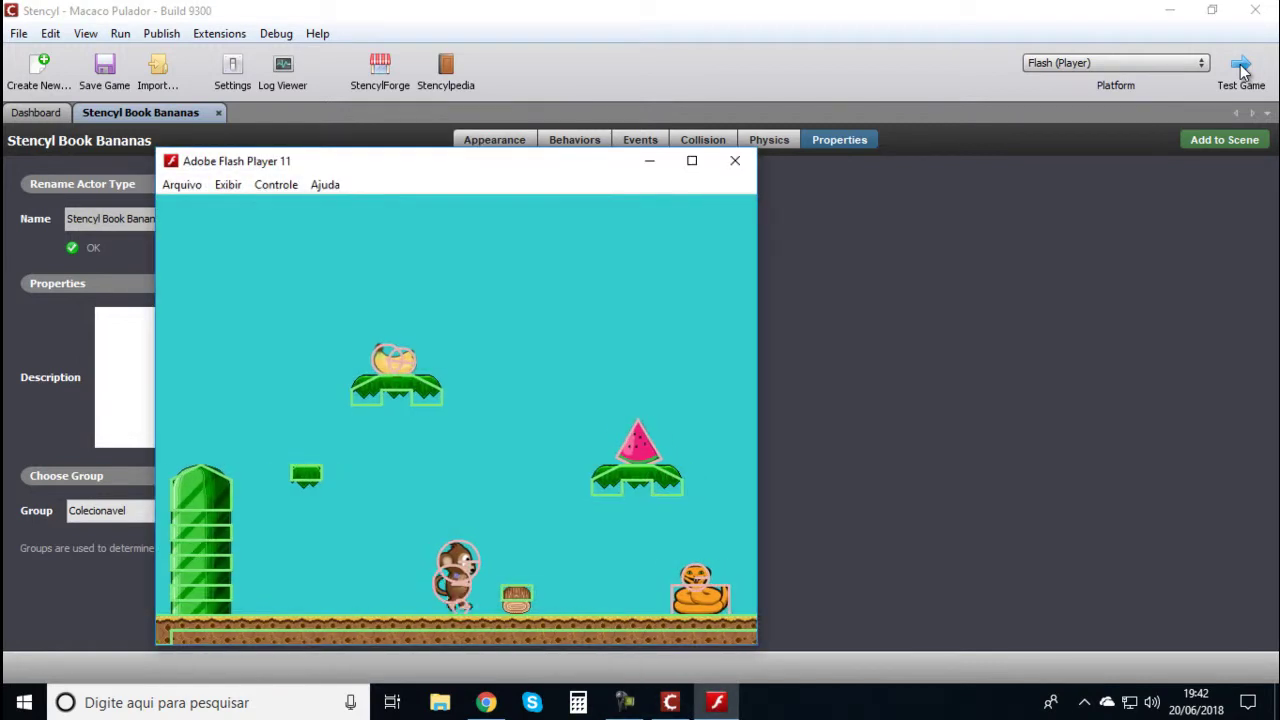
pyautogui.press('Up')
pyautogui.press('Right')
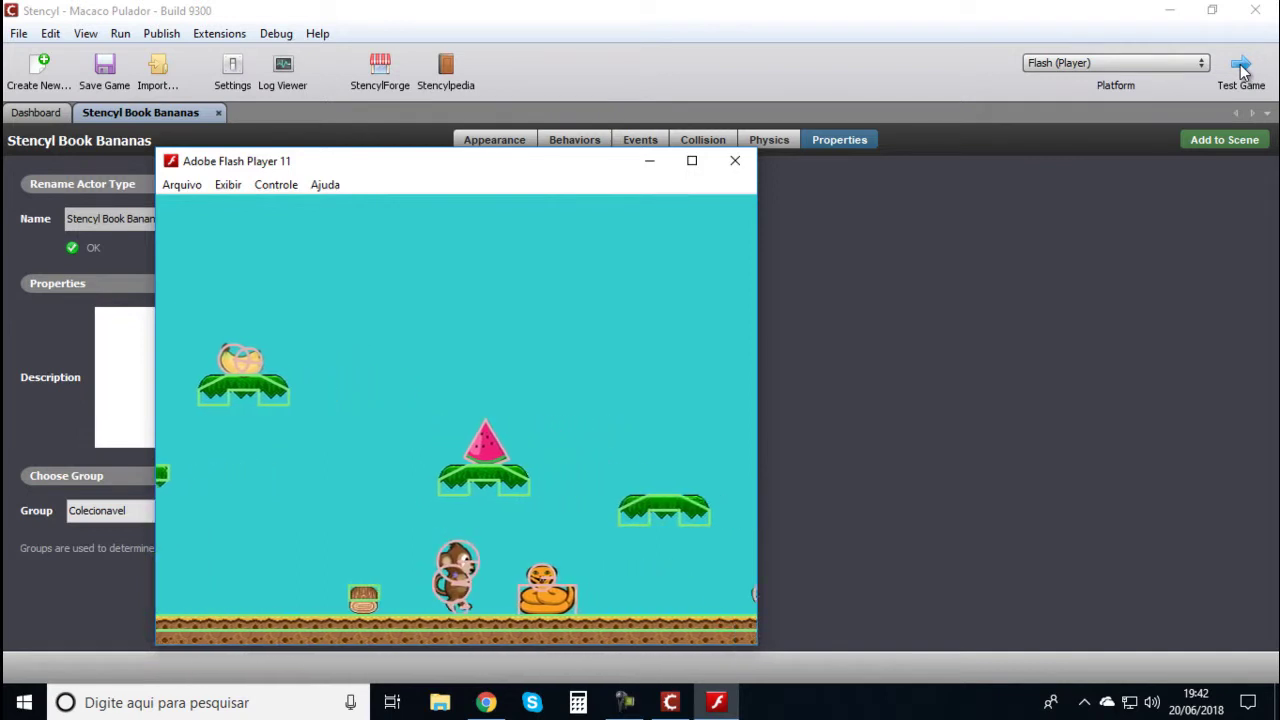
pyautogui.press('Left')
pyautogui.press('Up')
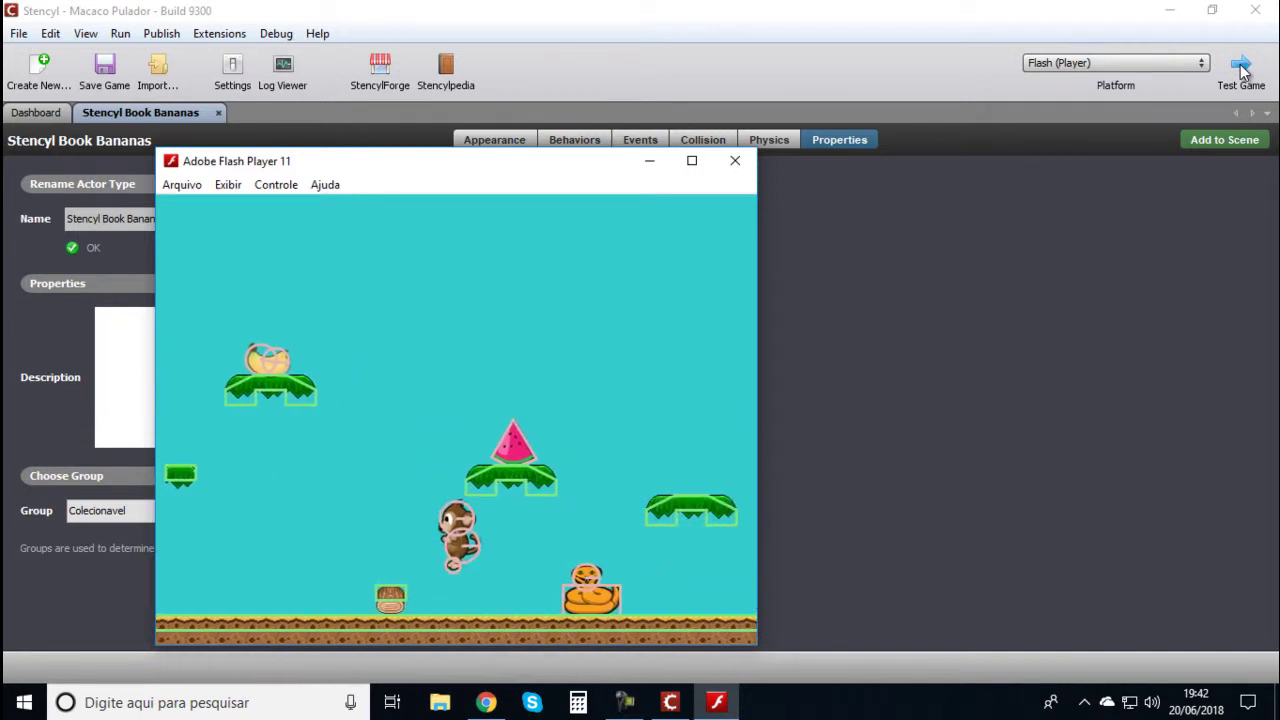
pyautogui.press('Up')
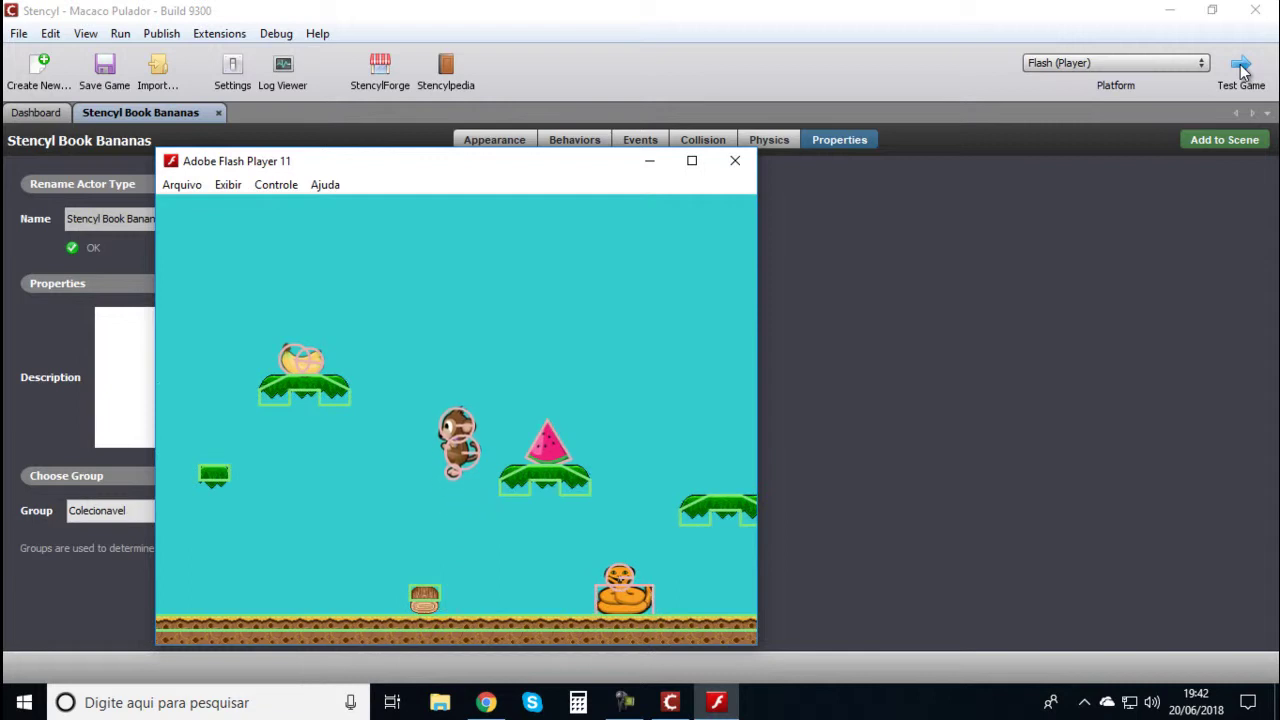
pyautogui.press('Left')
pyautogui.press('Left')
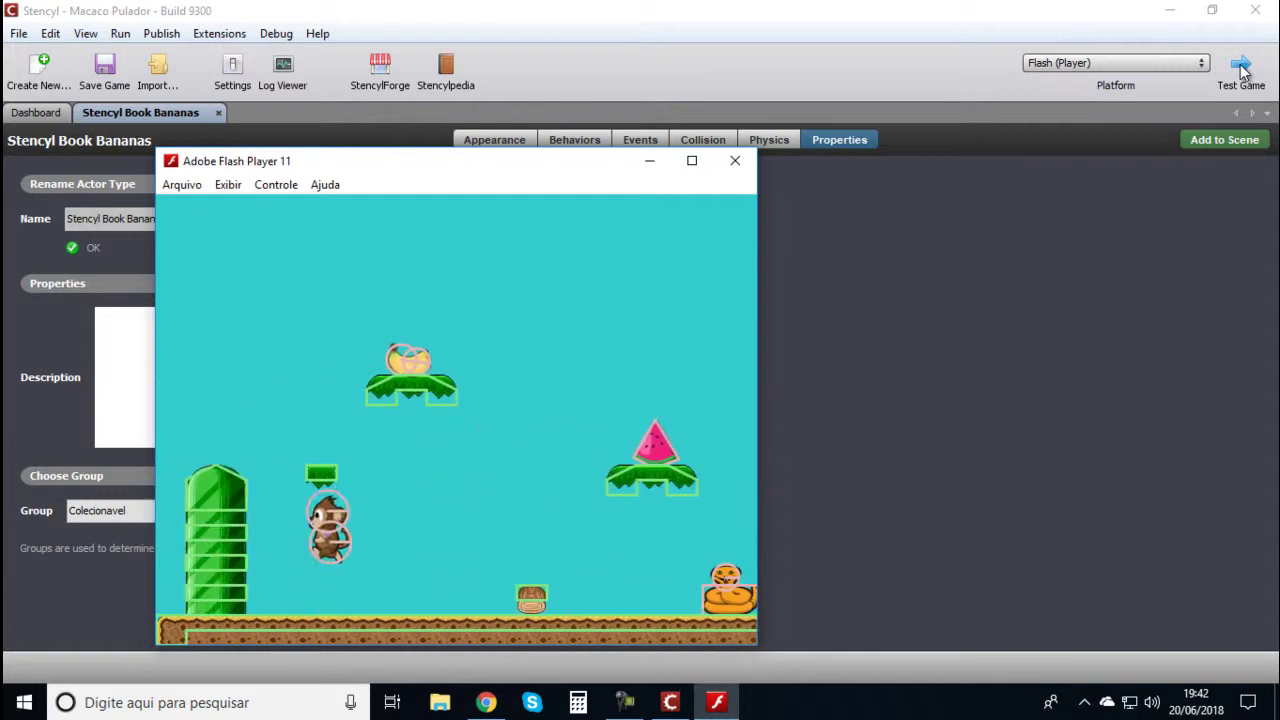
pyautogui.press('Up')
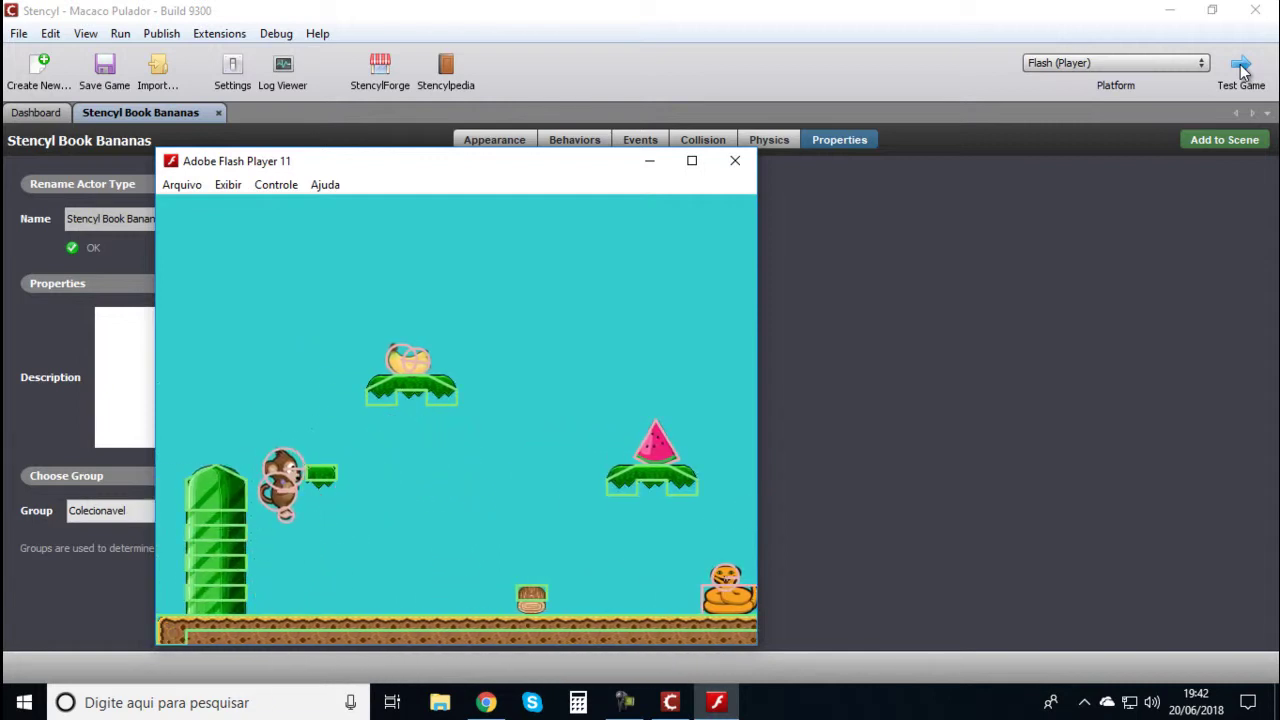
pyautogui.press('Up')
pyautogui.press('Right')
pyautogui.press('Up')
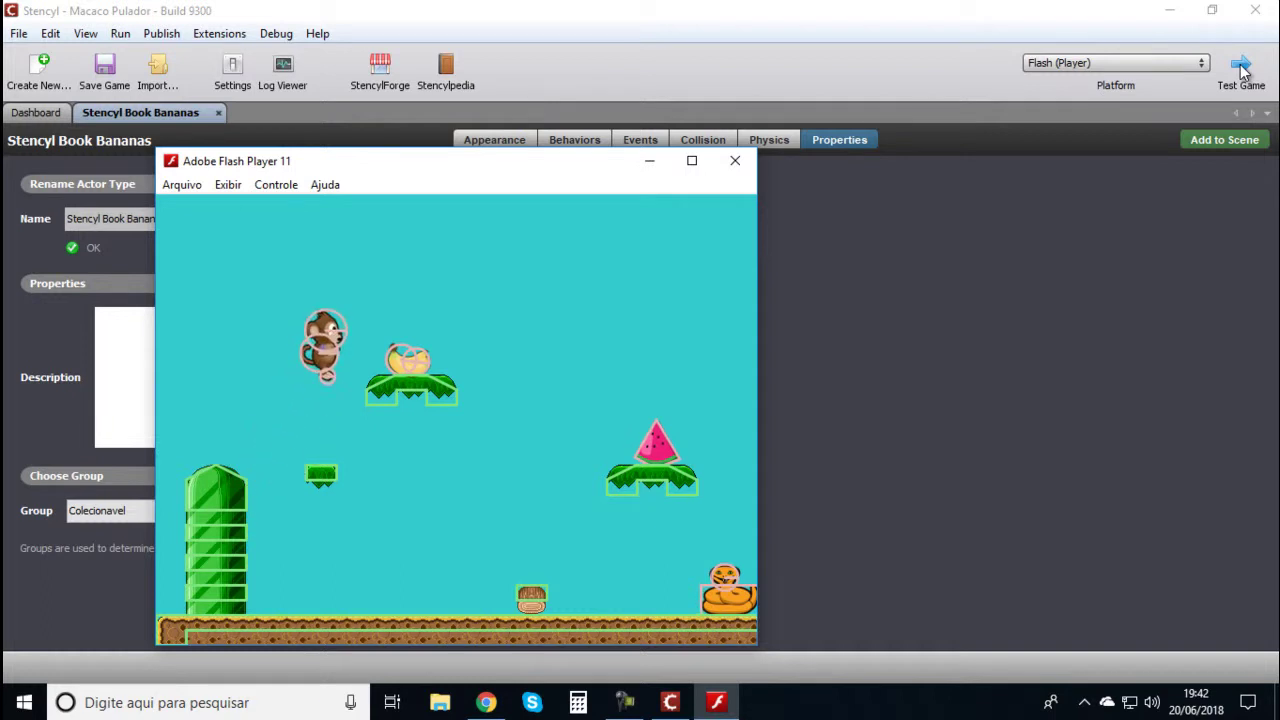
pyautogui.press('Right')
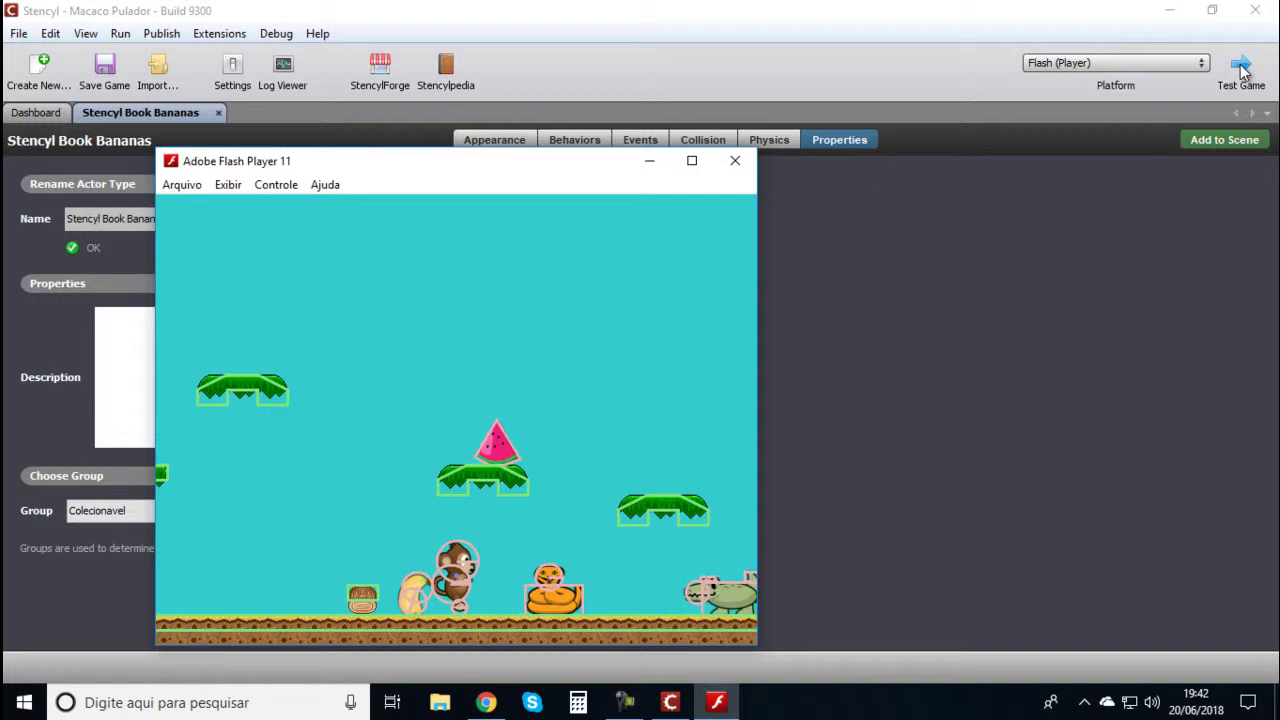
pyautogui.click(734, 164)
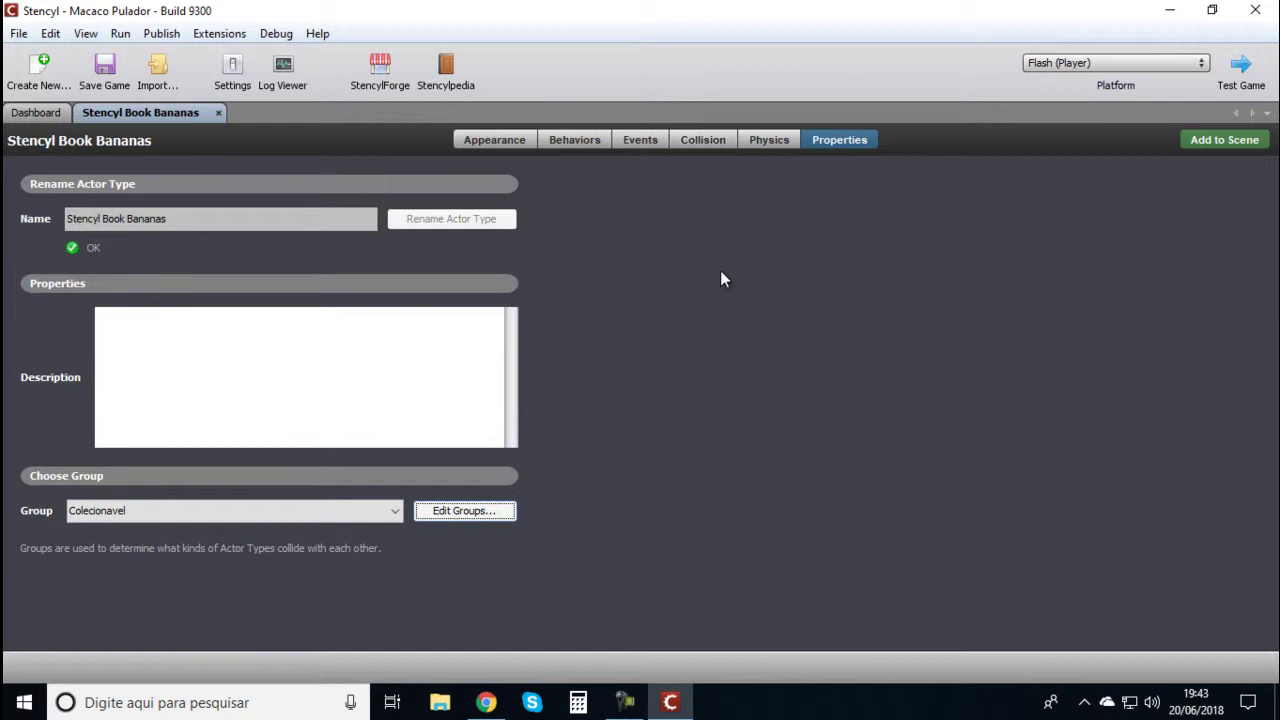
# - Make both circular collision shapes of the Stencyl Book Bananas actor type sensors
pyautogui.click(44, 112)
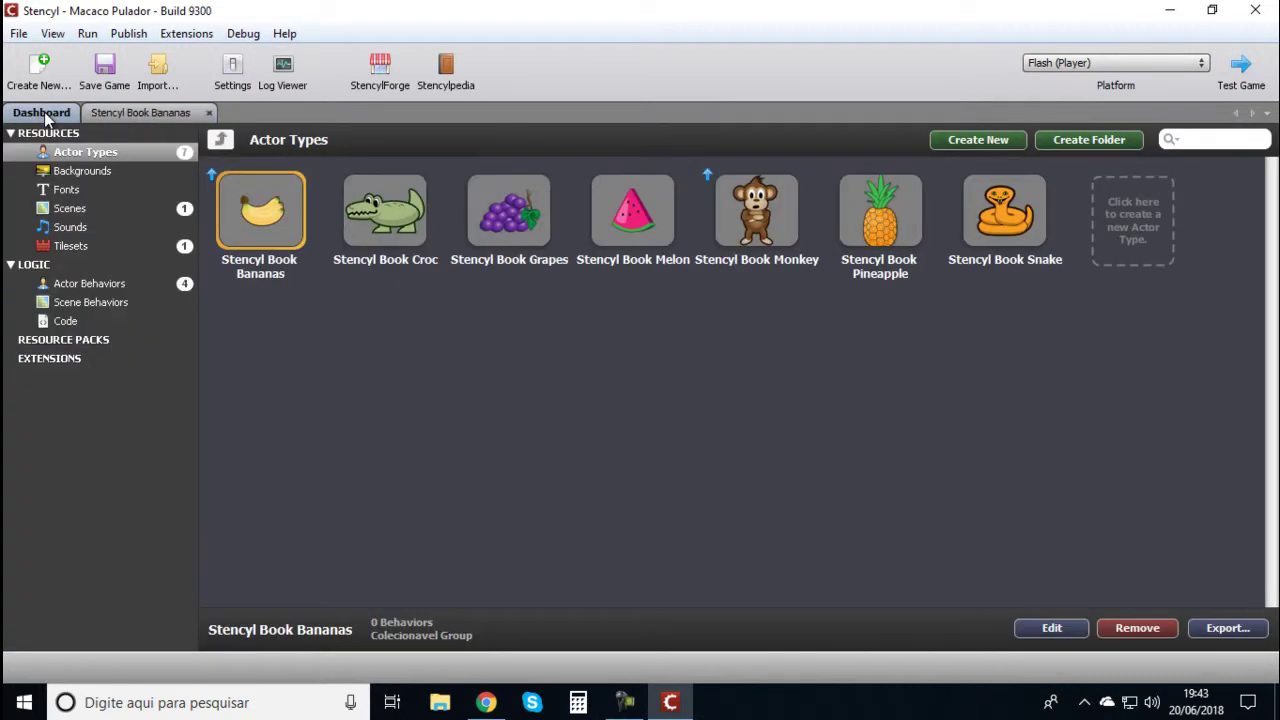
pyautogui.doubleClick(265, 207)
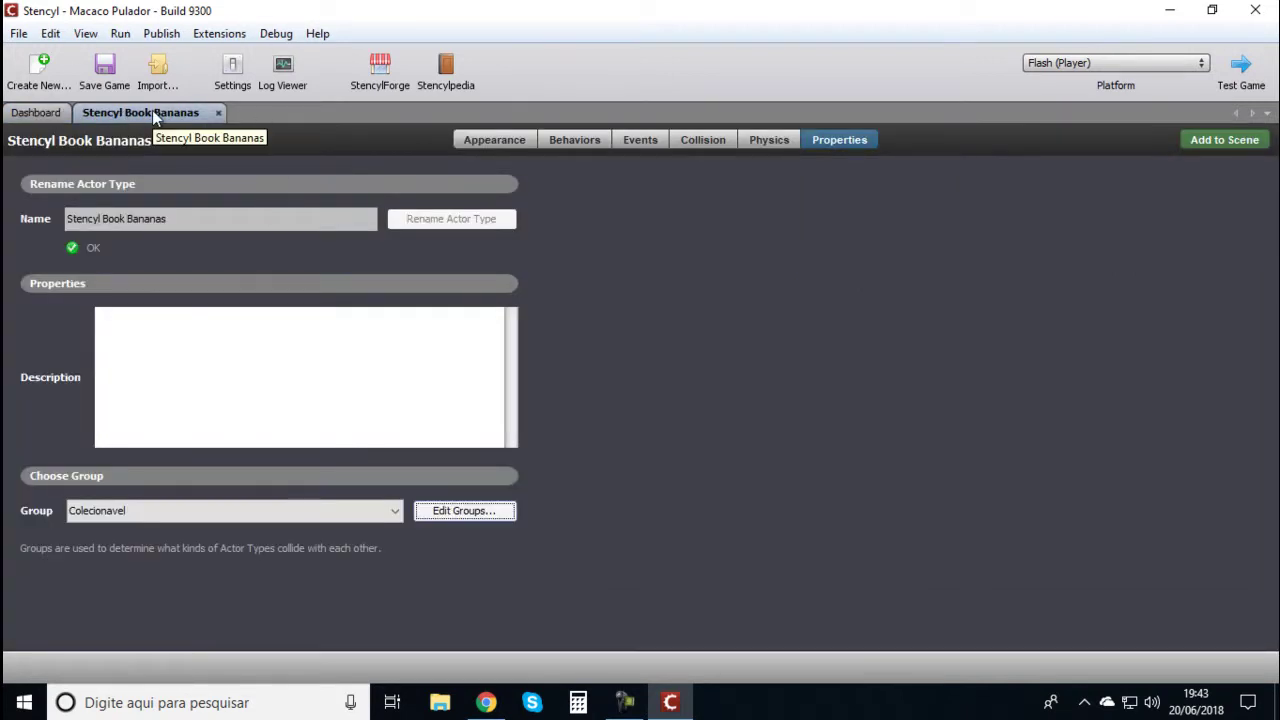
pyautogui.click(690, 140)
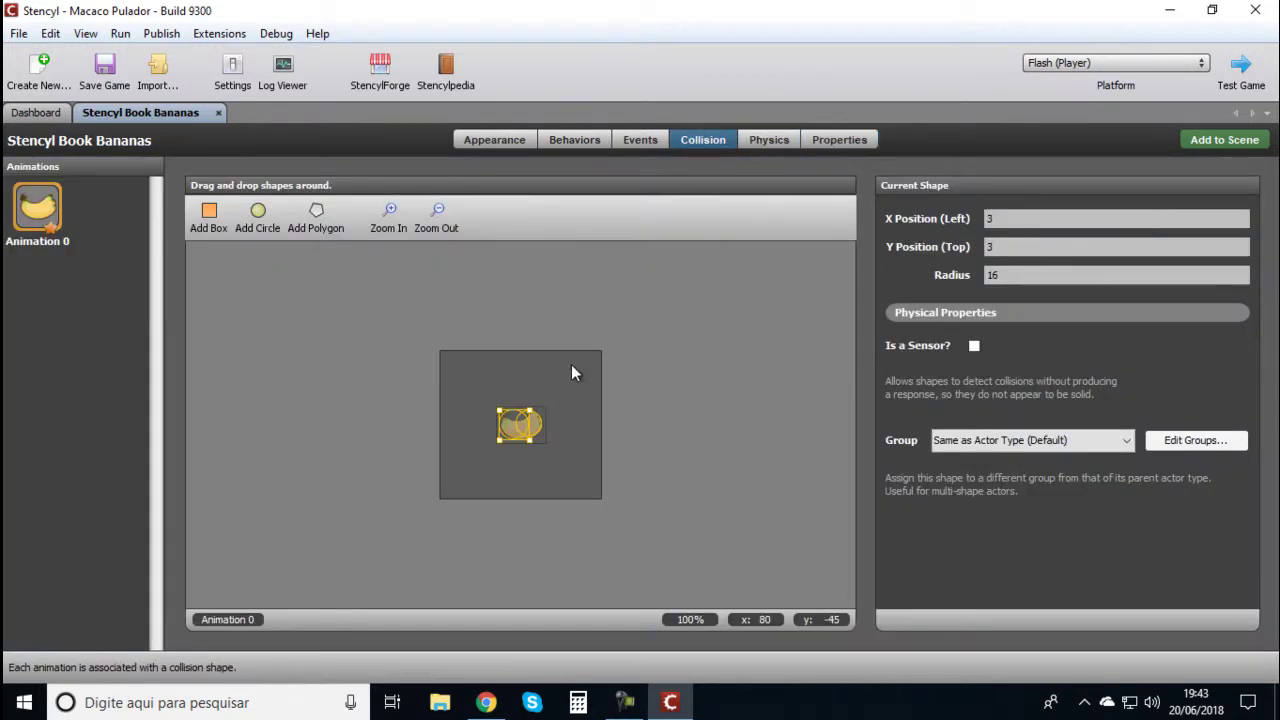
pyautogui.moveTo(497, 426); pyautogui.dragTo(508, 432)
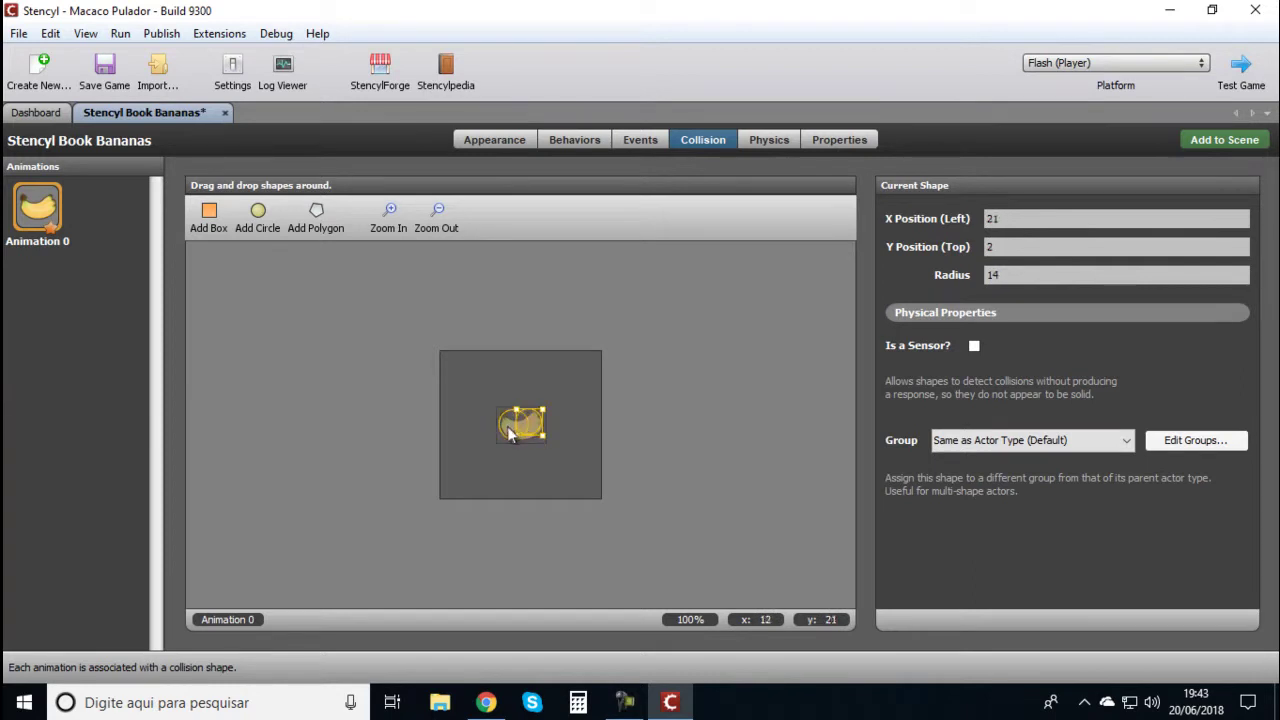
pyautogui.hotkey('ctrl', 'z')
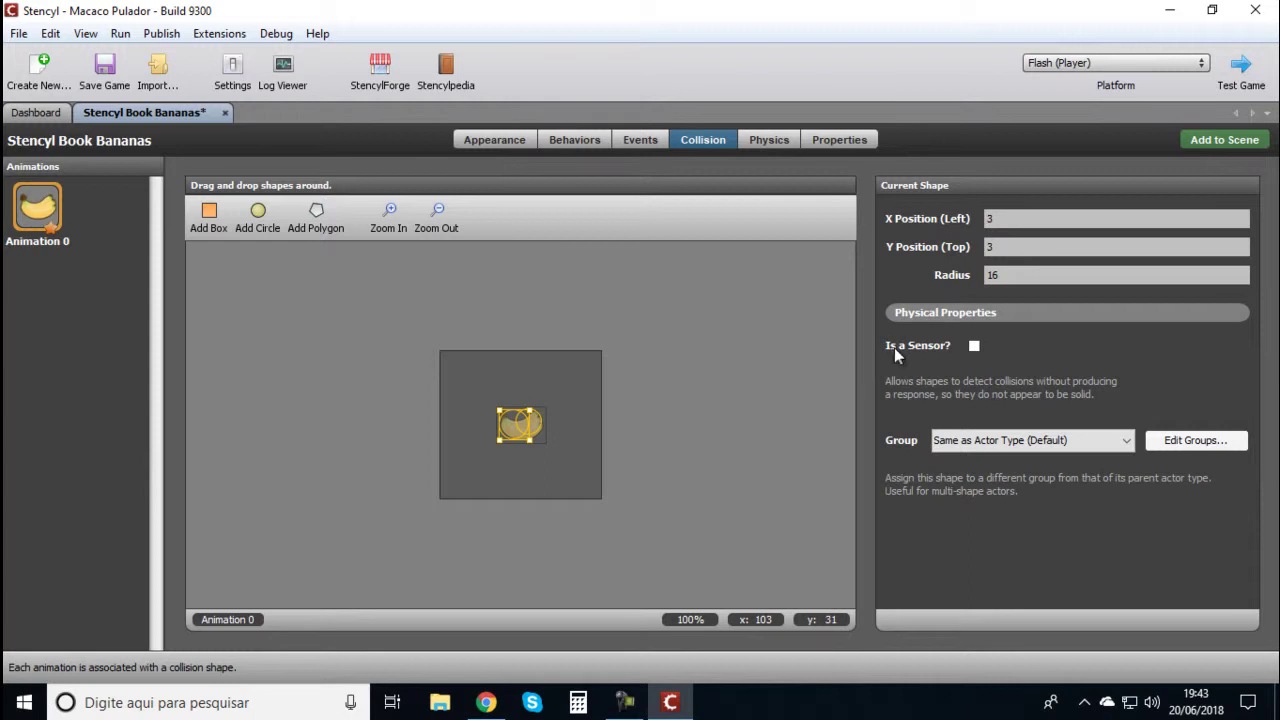
pyautogui.click(974, 346)
pyautogui.hotkey('ctrl', 'z')
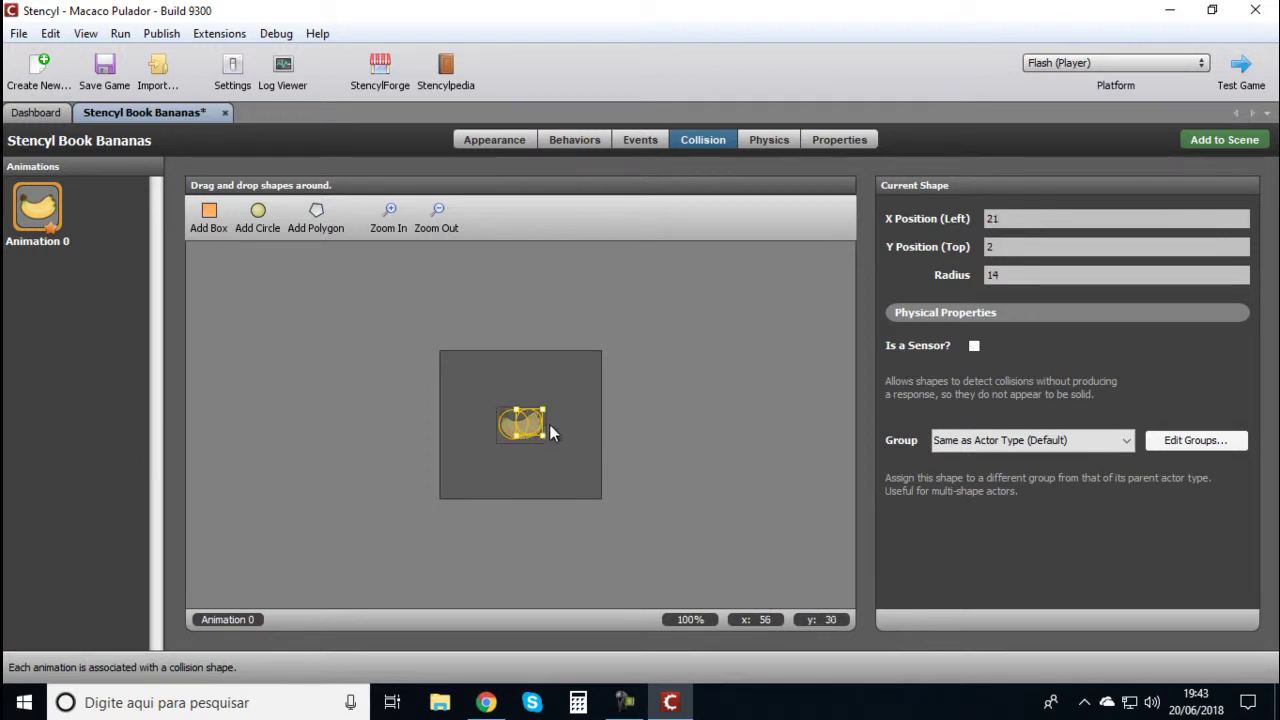
pyautogui.click(972, 346)
# - Make the collision shapes of the Stencyl Book Grapes, Melon and Pineapple actor types sensors
pyautogui.click(50, 113)
pyautogui.click(503, 233)
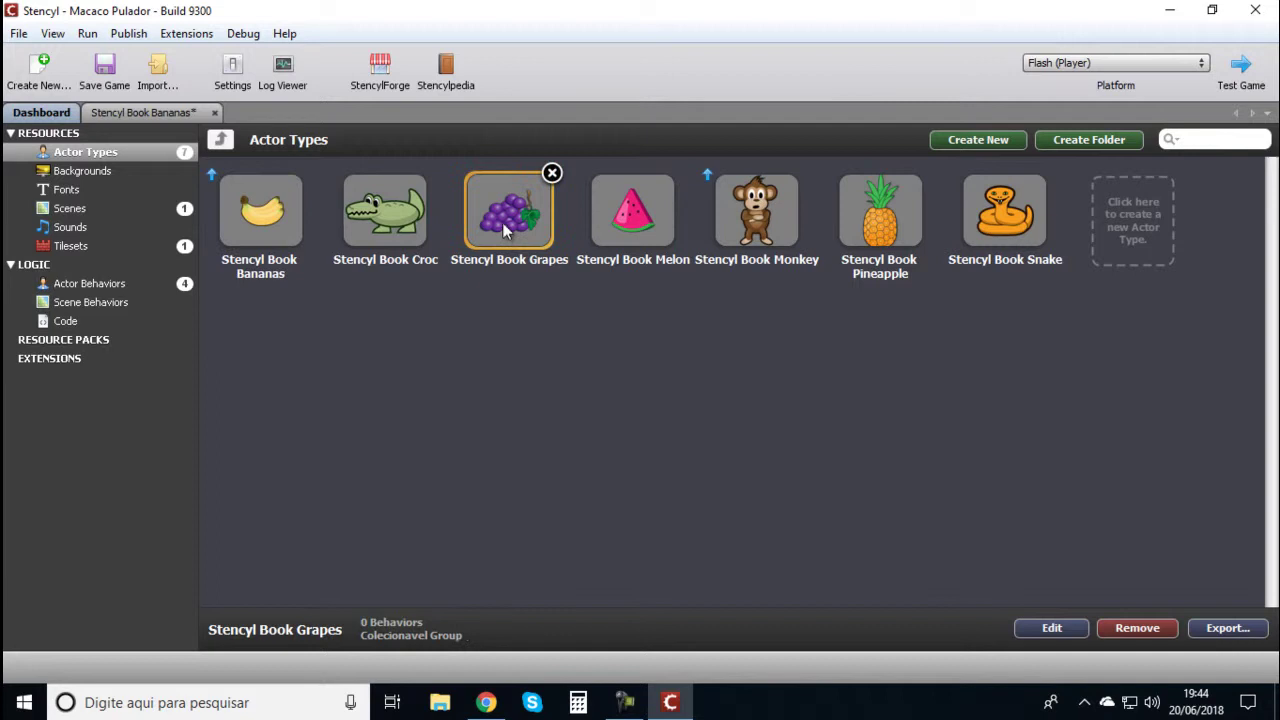
pyautogui.click(625, 218)
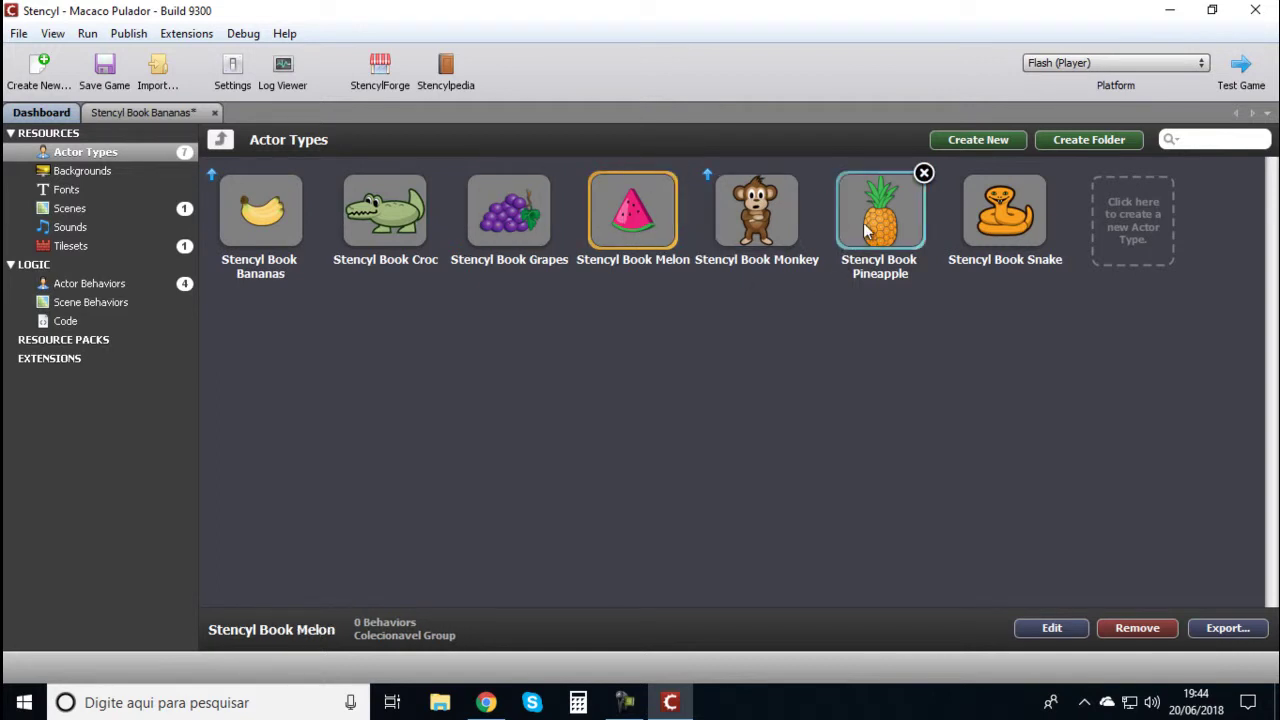
pyautogui.click(866, 232)
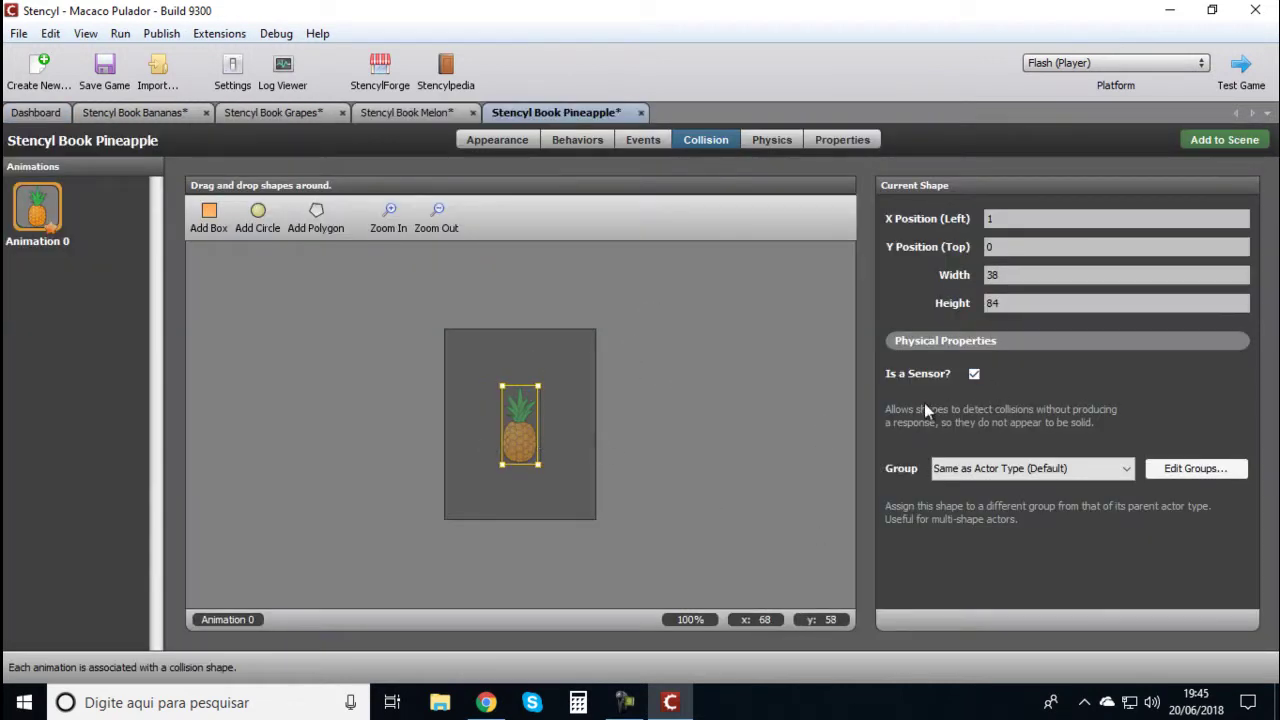
# - Review the sensor setting of the Melon, Grapes and Bananas collision shapes, and open the Bananas actor type's properties
pyautogui.click(444, 113)
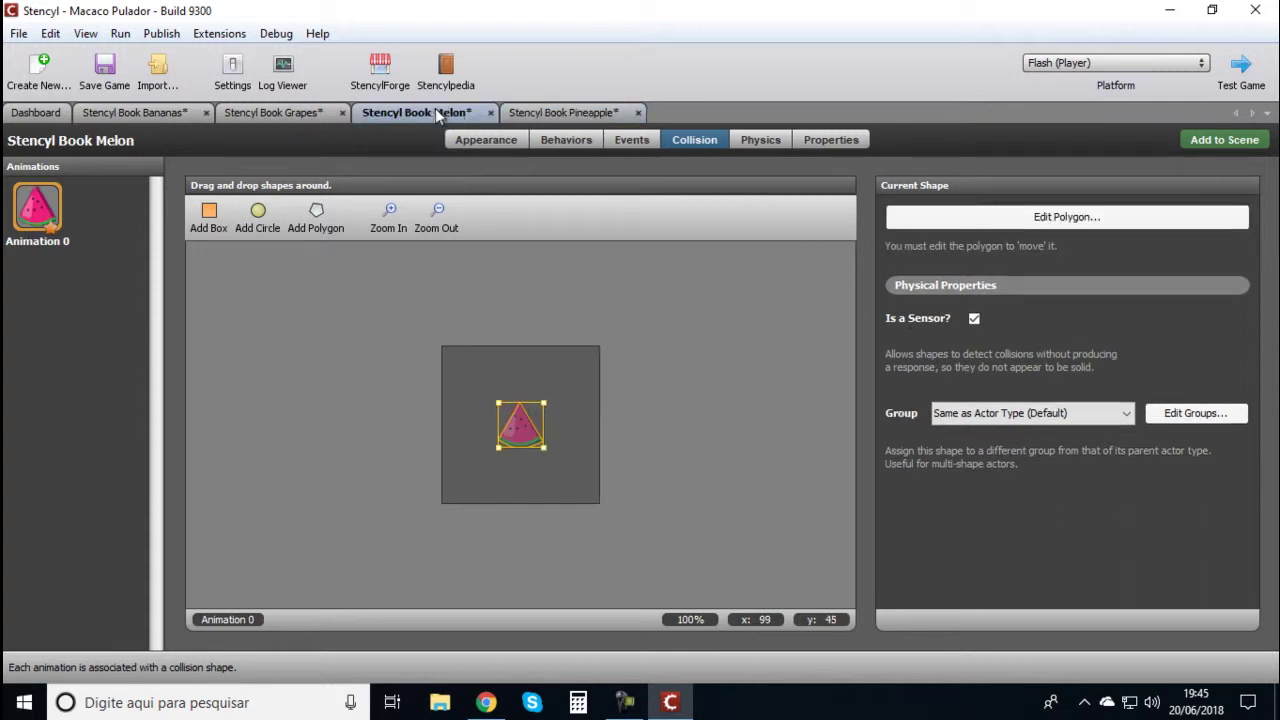
pyautogui.click(277, 113)
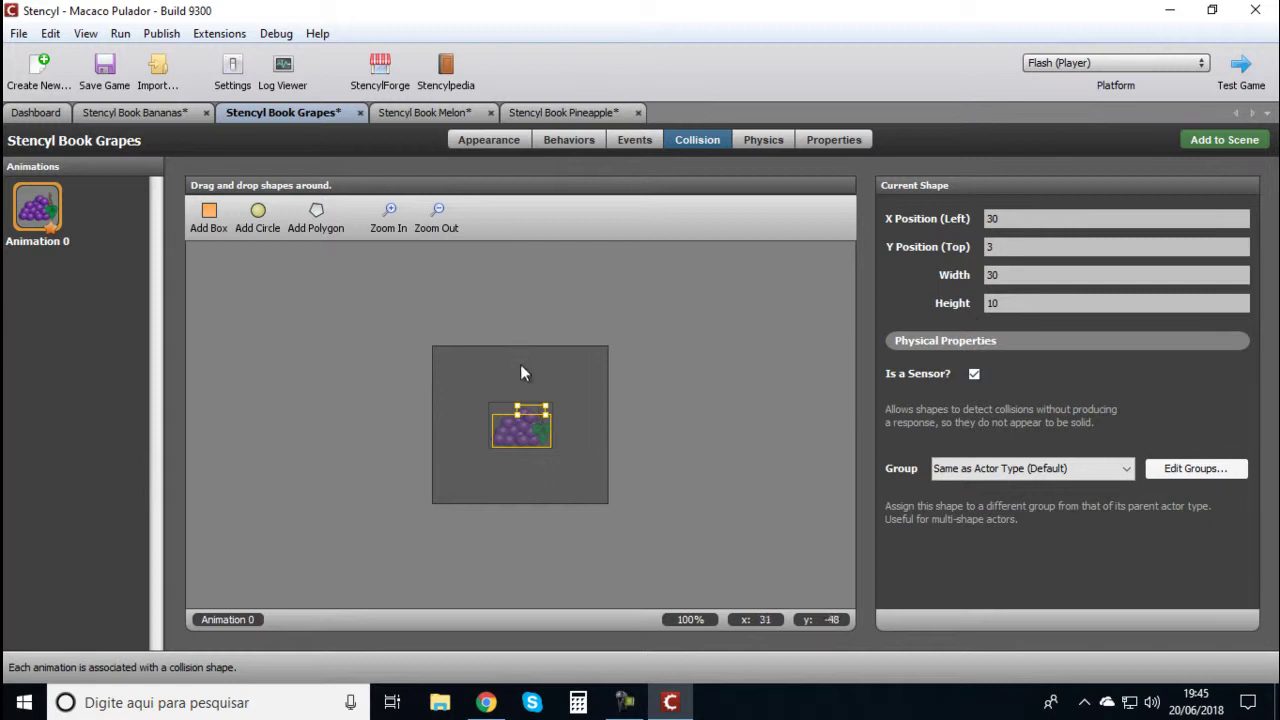
pyautogui.moveTo(545, 413); pyautogui.dragTo(518, 440)
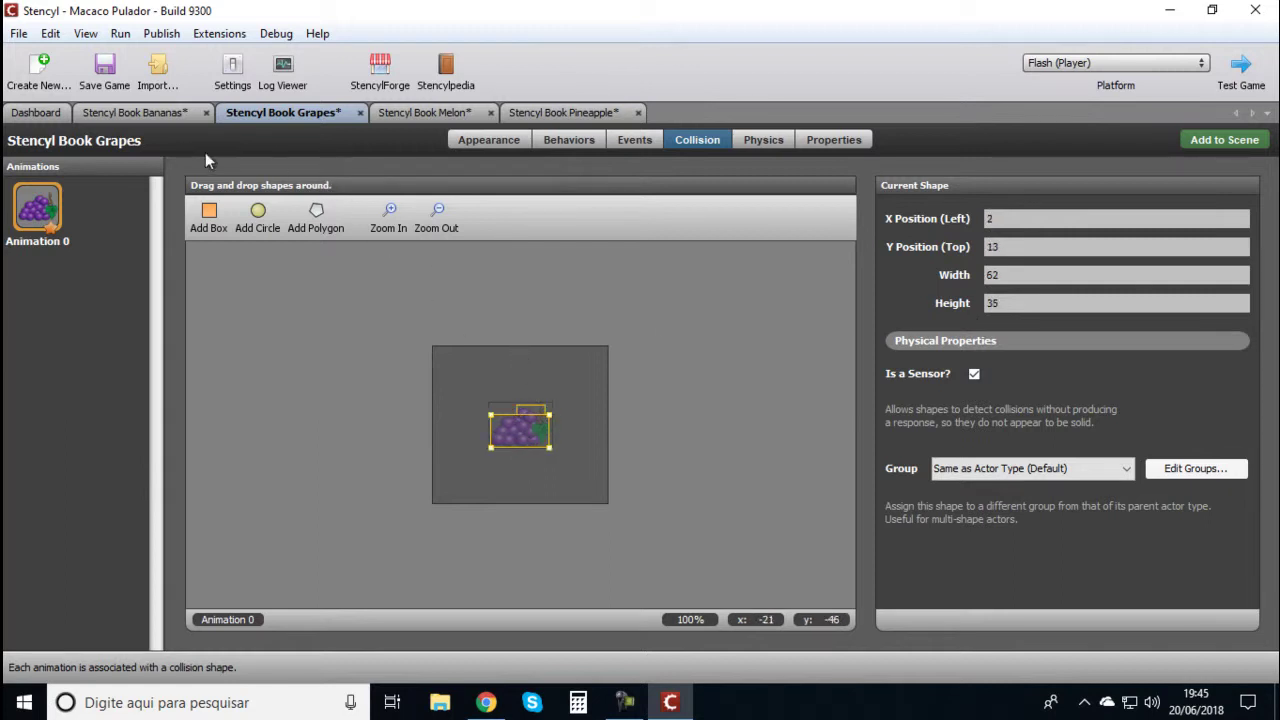
pyautogui.click(152, 115)
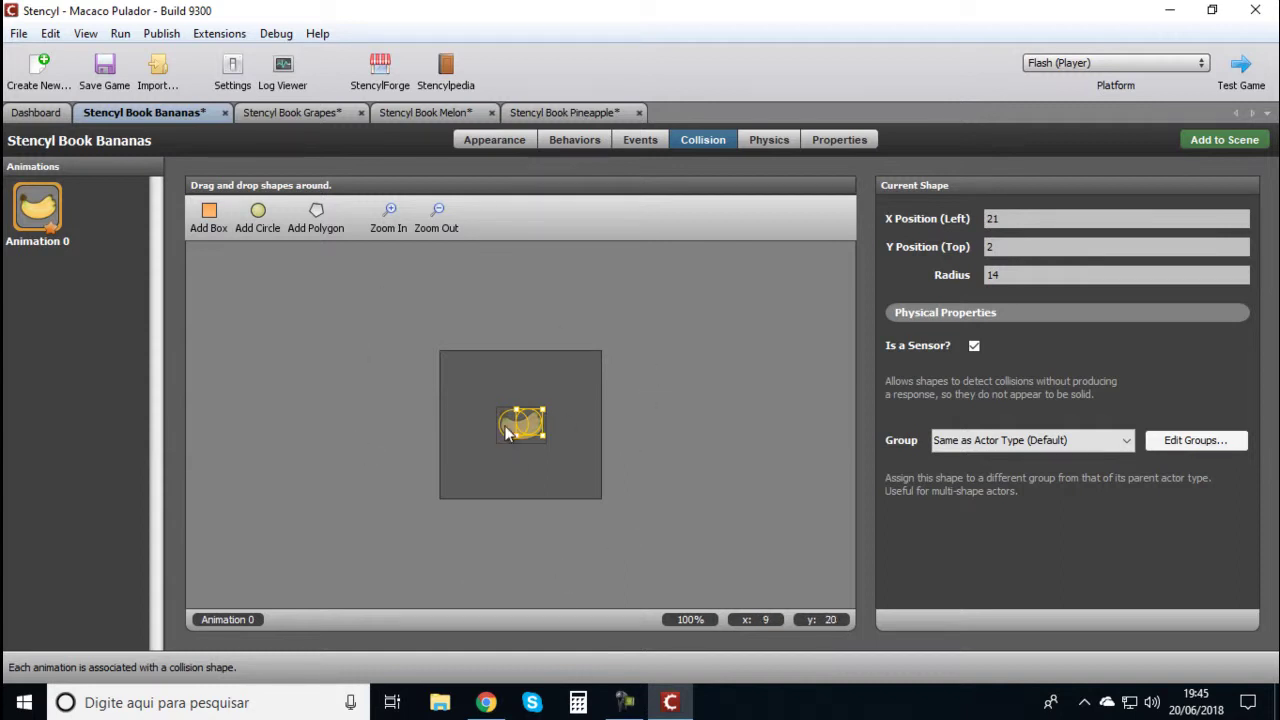
pyautogui.moveTo(506, 430); pyautogui.dragTo(538, 428)
pyautogui.hotkey('ctrl', 'z')
pyautogui.click(849, 141)
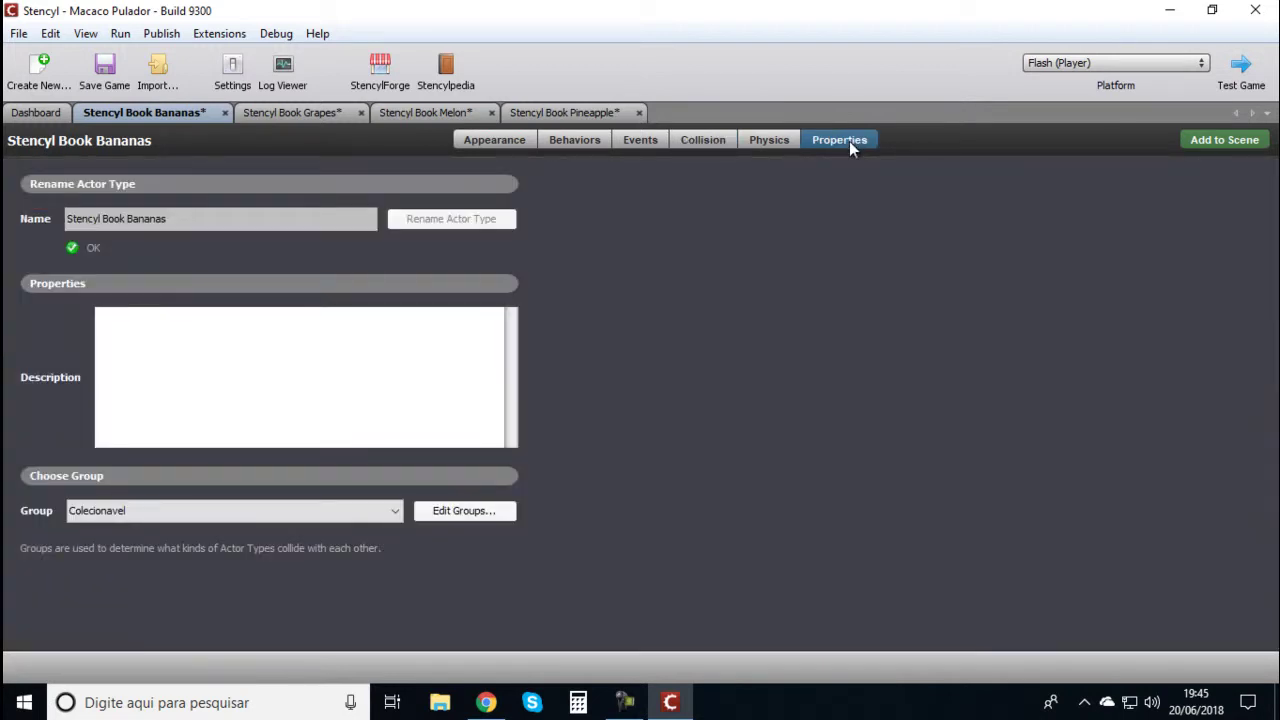
# - Set the Stencyl Book Bananas and Grapes actor types to be unaffected by gravity
pyautogui.click(785, 145)
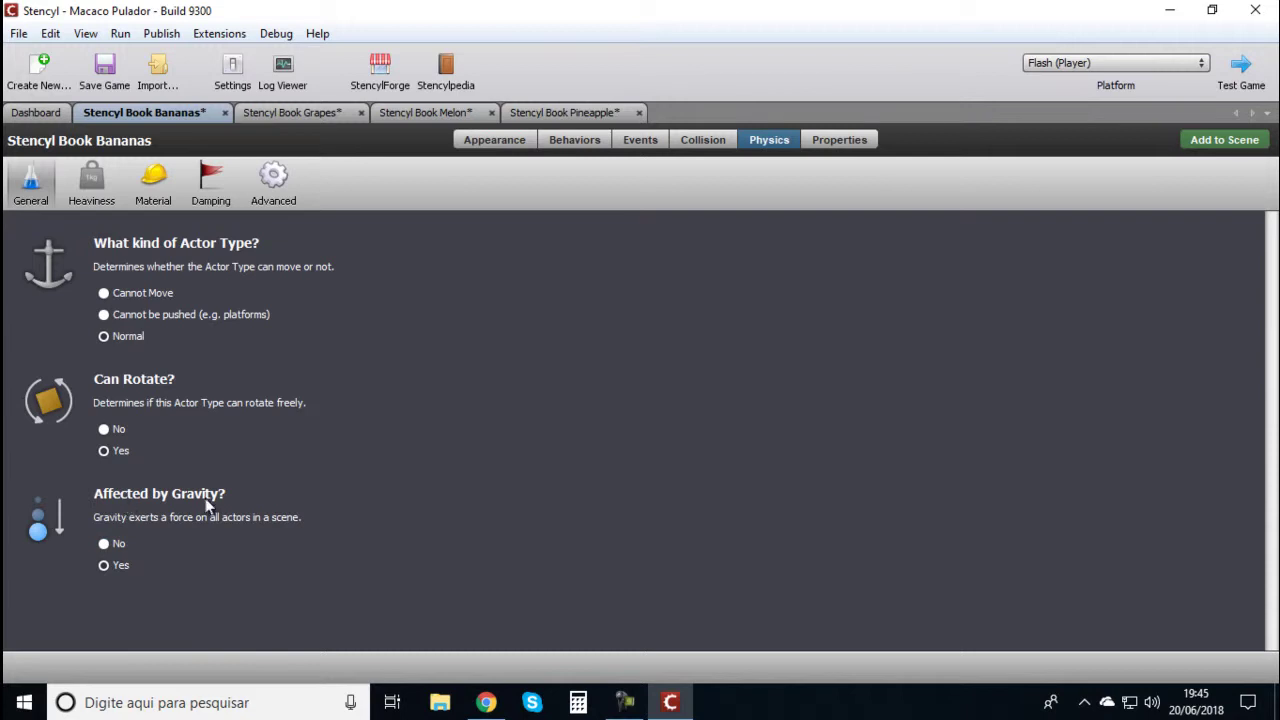
pyautogui.click(104, 544)
pyautogui.click(273, 111)
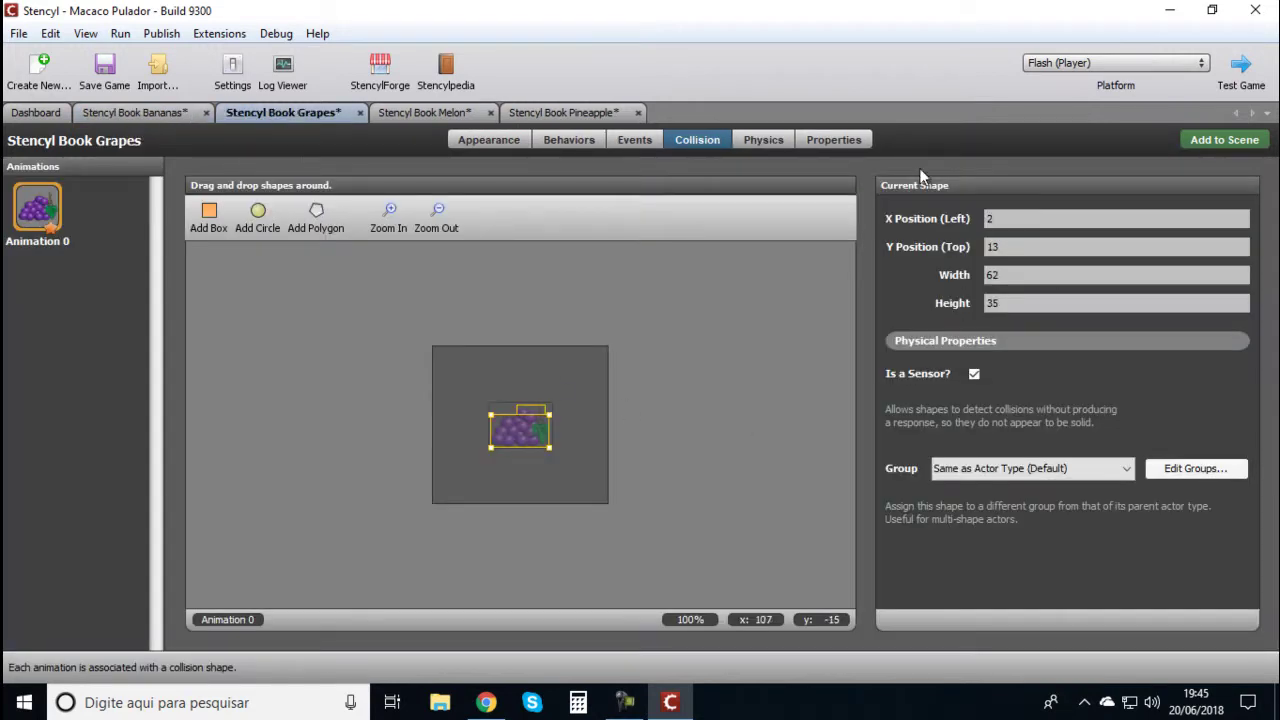
pyautogui.click(764, 139)
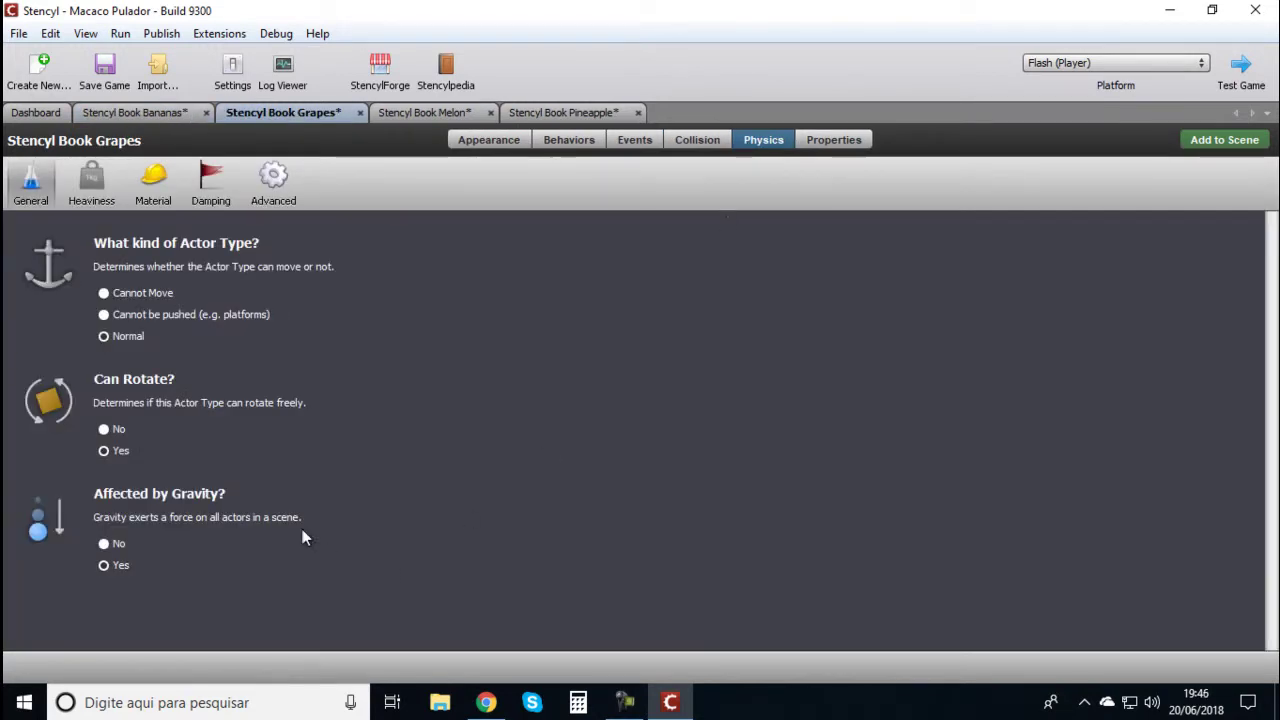
pyautogui.click(104, 543)
# - Set the Stencyl Book Melon and Pineapple actor types to be unaffected by gravity, and save the game
pyautogui.click(422, 113)
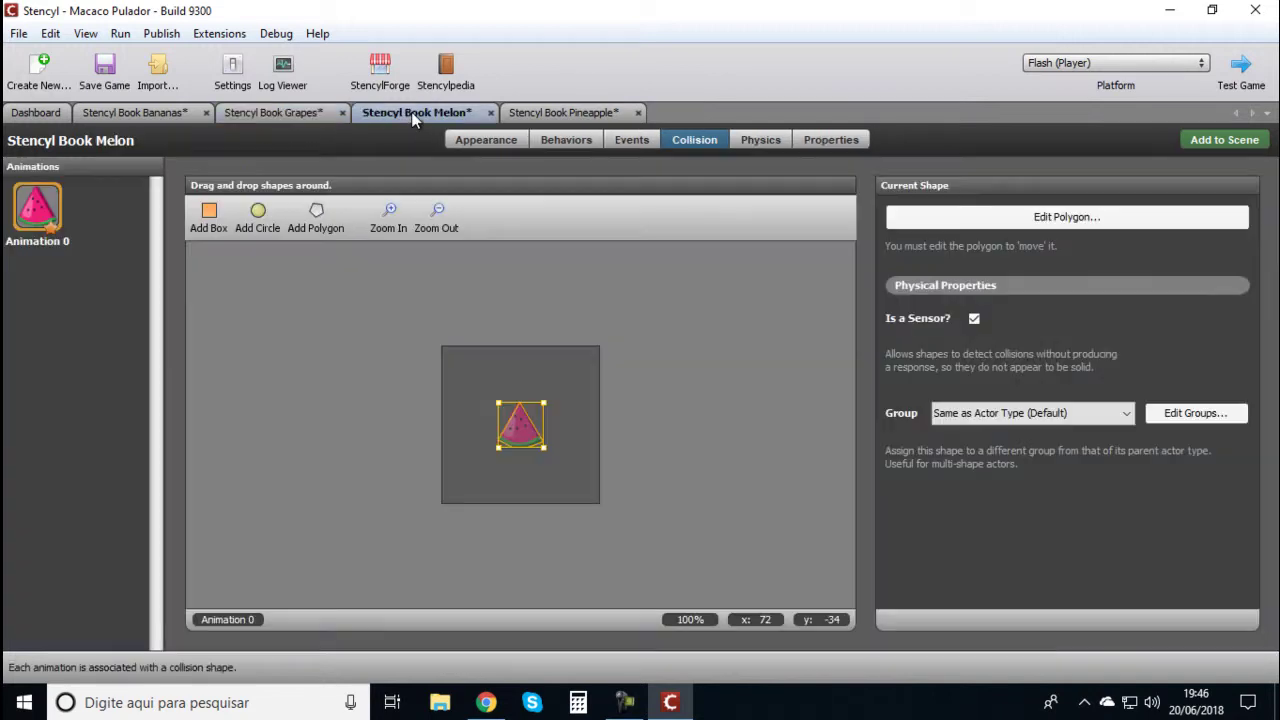
pyautogui.click(768, 141)
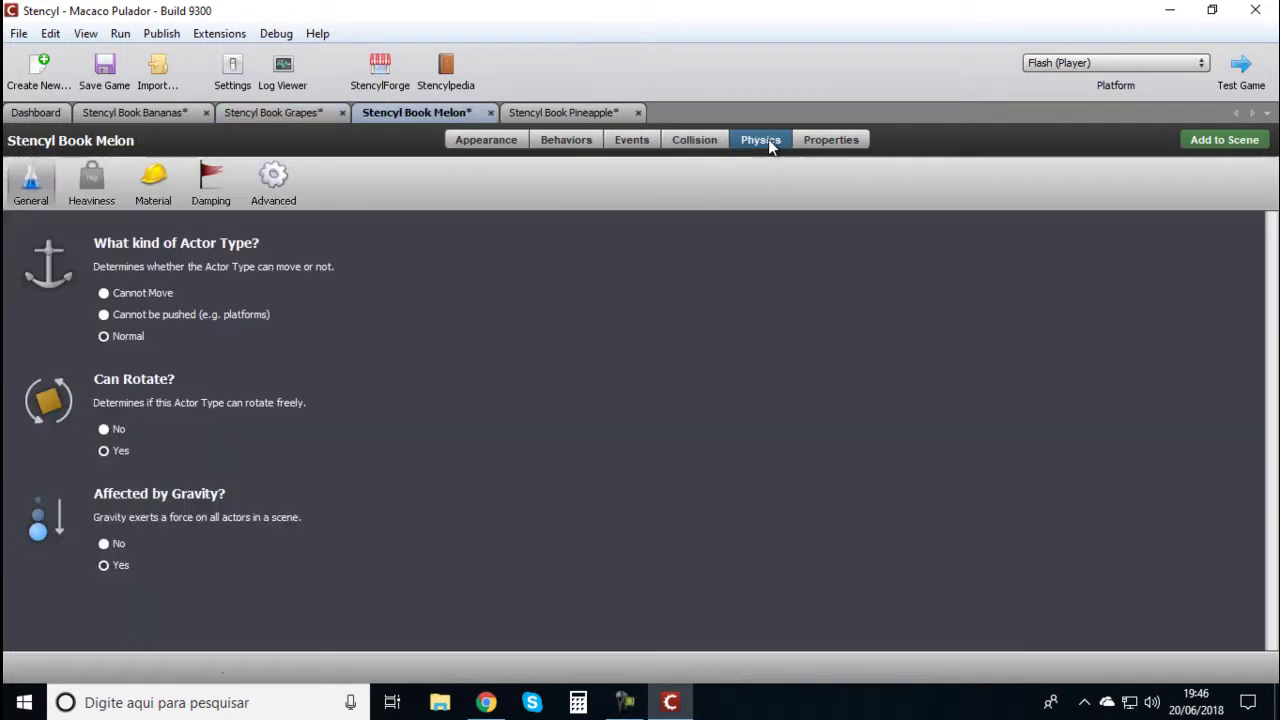
pyautogui.click(104, 544)
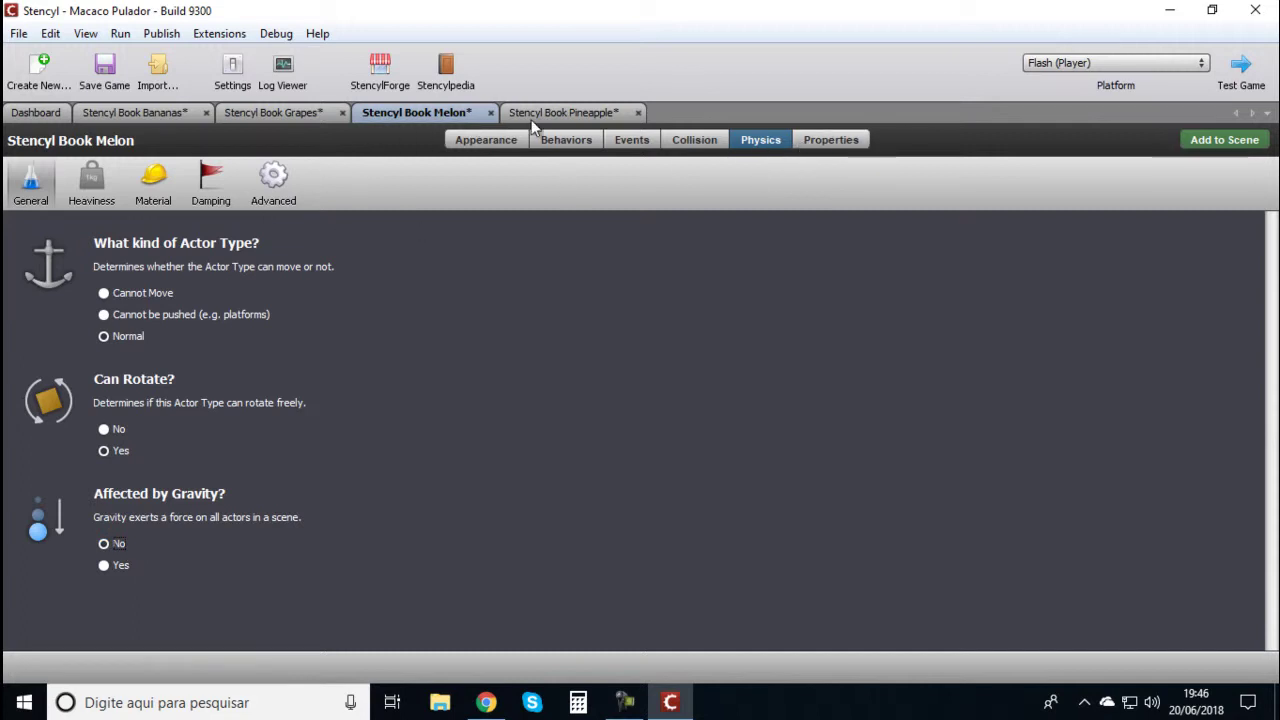
pyautogui.click(560, 113)
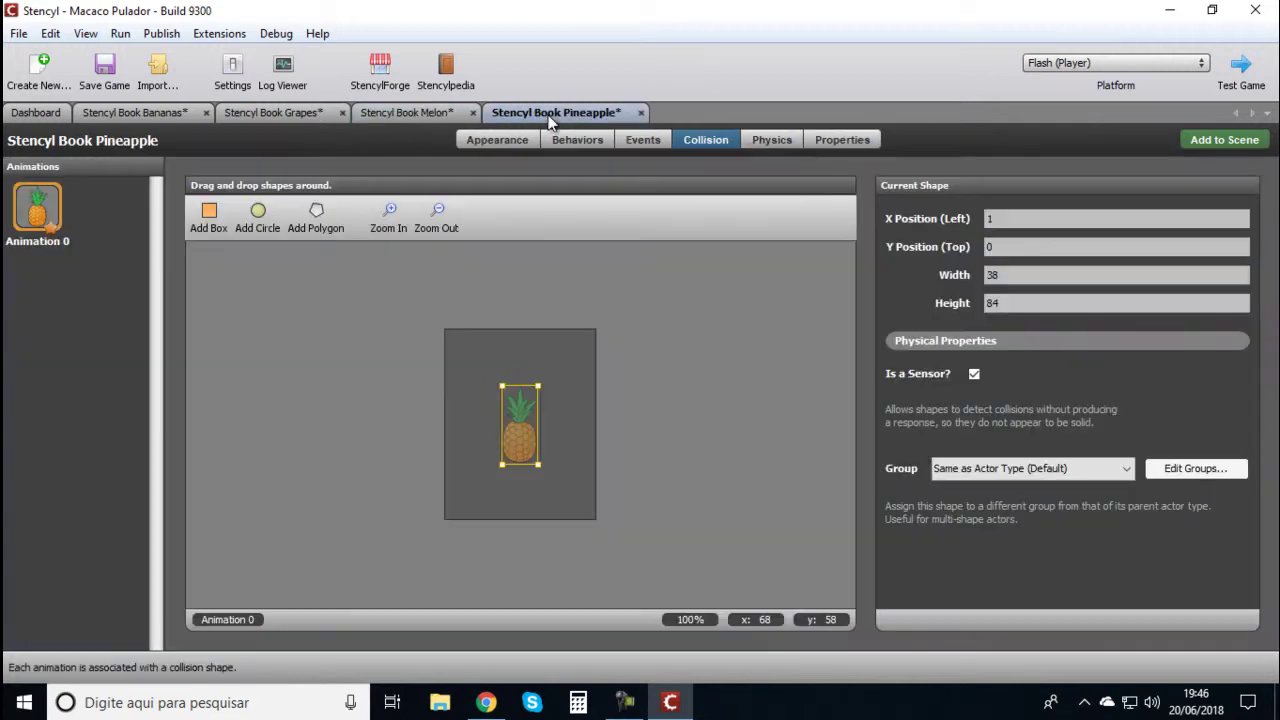
pyautogui.click(772, 140)
pyautogui.click(104, 544)
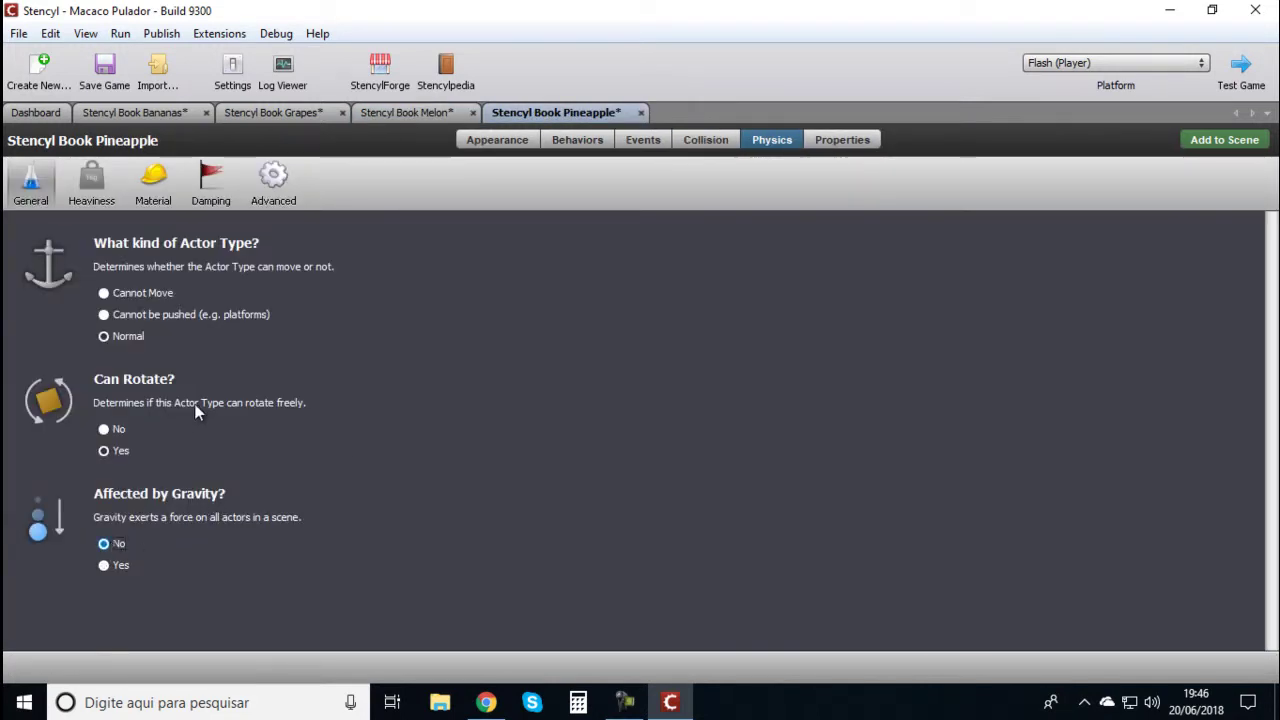
pyautogui.click(110, 70)
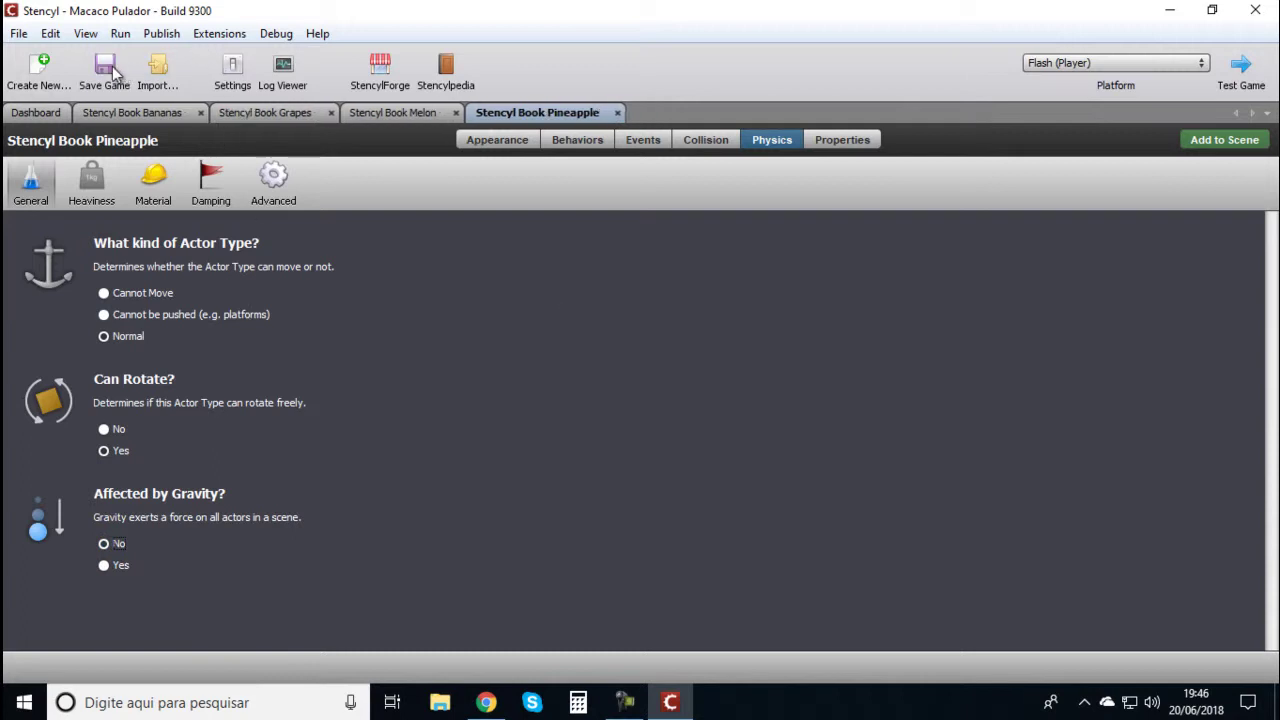
# - Launch a test of the game and move the monkey past the log toward the snake and back
pyautogui.click(1245, 70)
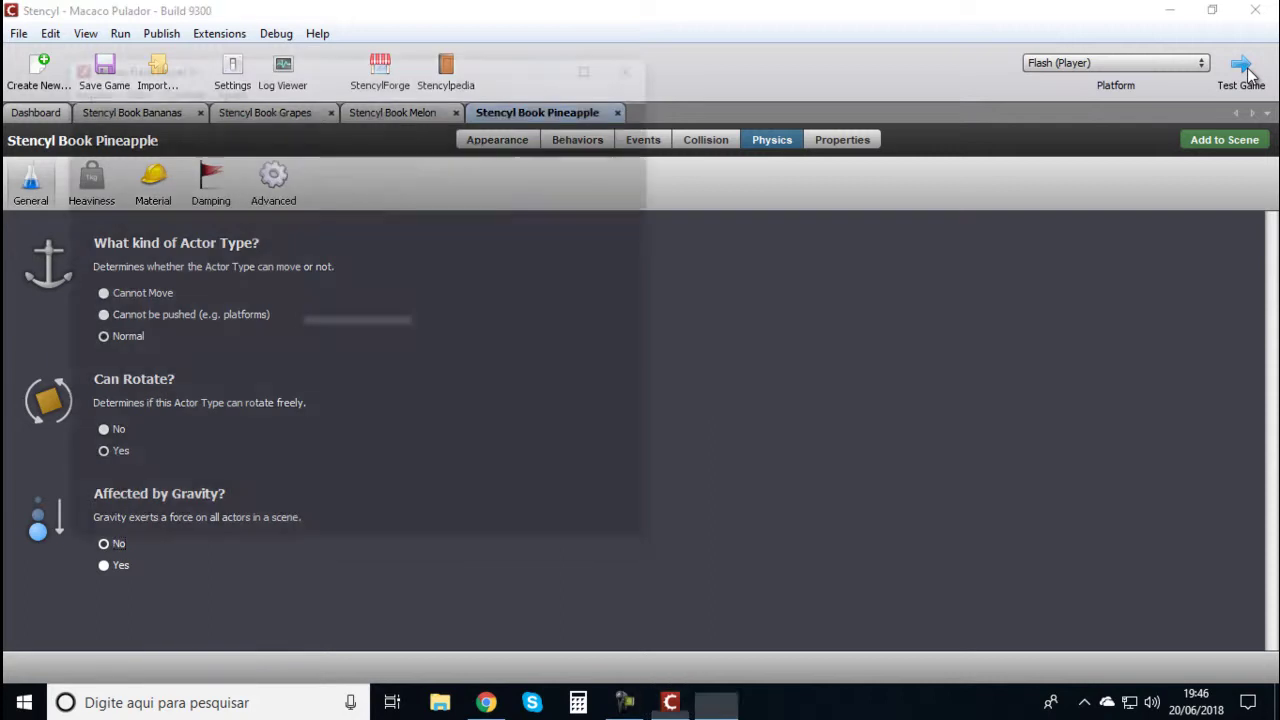
pyautogui.press('Up')
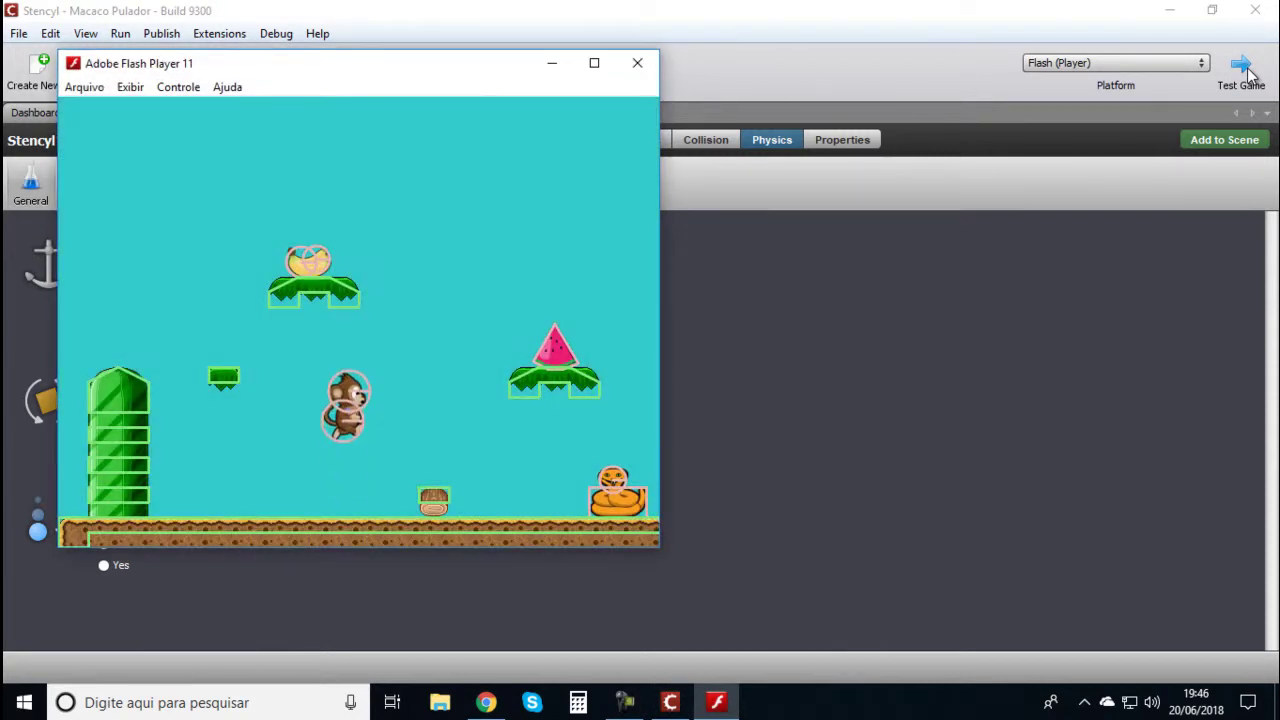
pyautogui.press('Right')
pyautogui.press('Up')
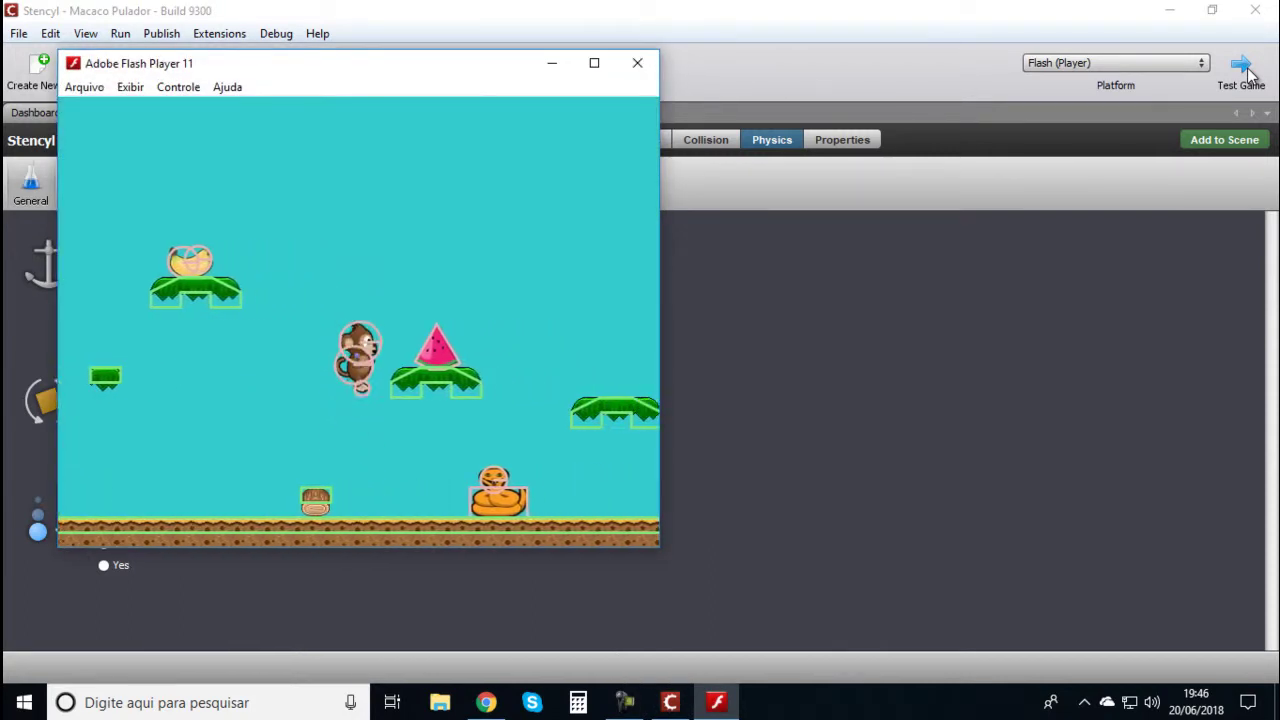
pyautogui.press('Right')
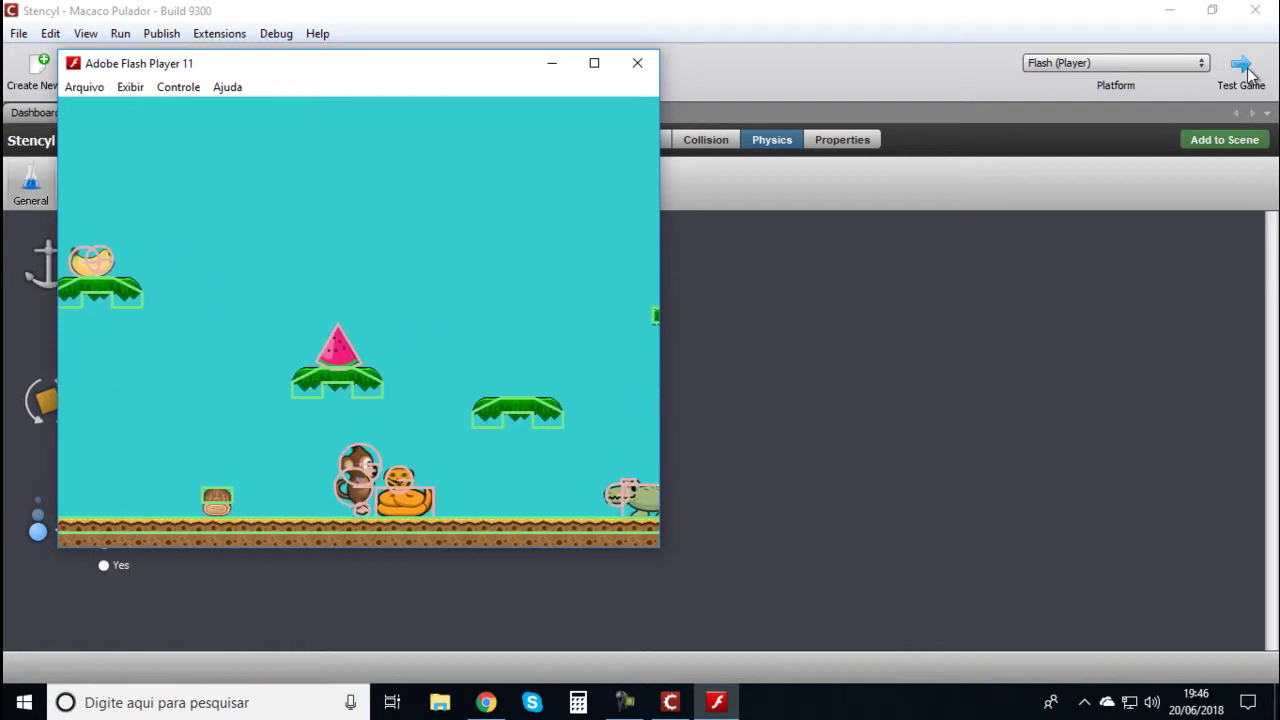
pyautogui.press('Left')
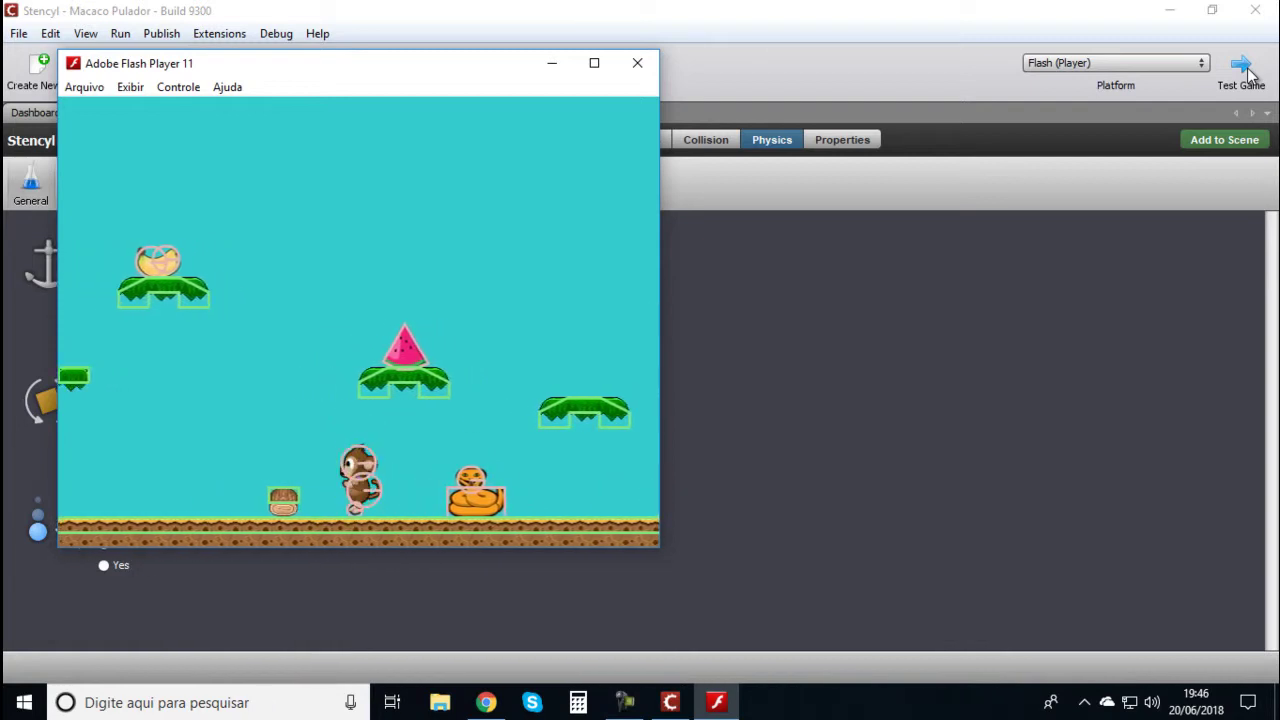
pyautogui.press('Right')
pyautogui.press('Left')
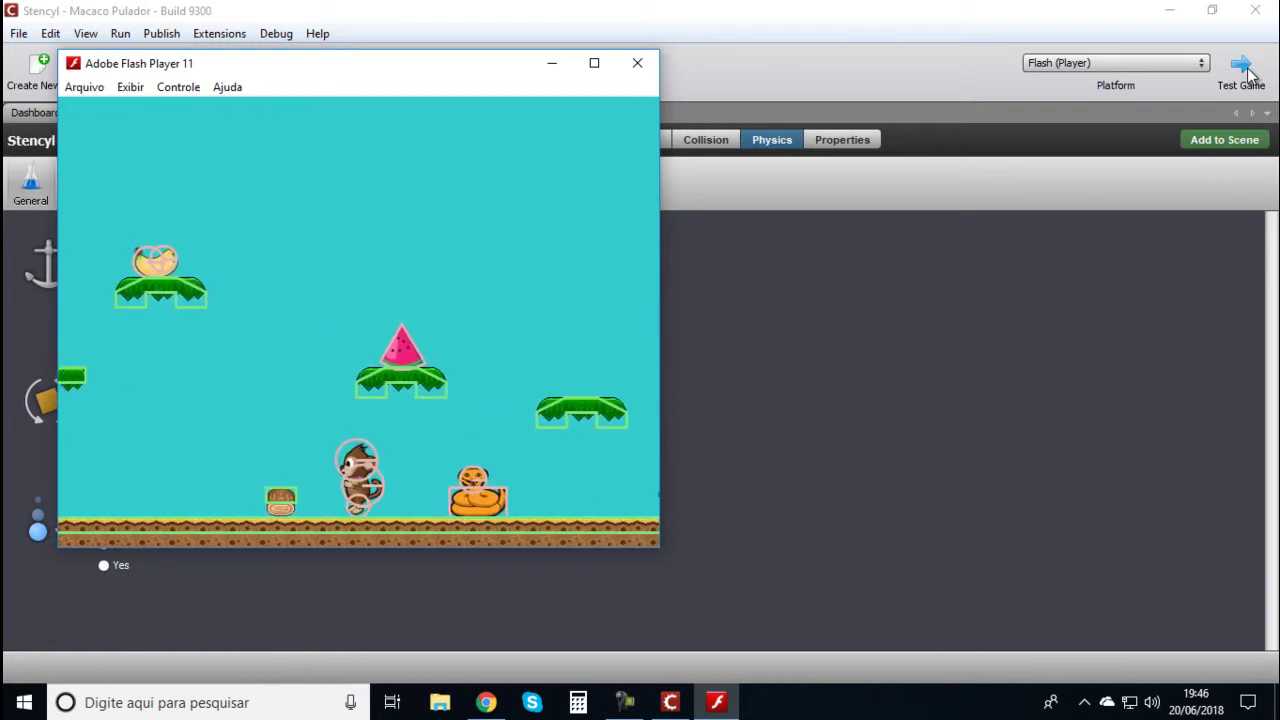
# - Jump the monkey onto the melon's platform and pass it across the melon to test the sensor
pyautogui.press('Up')
pyautogui.press('Up')
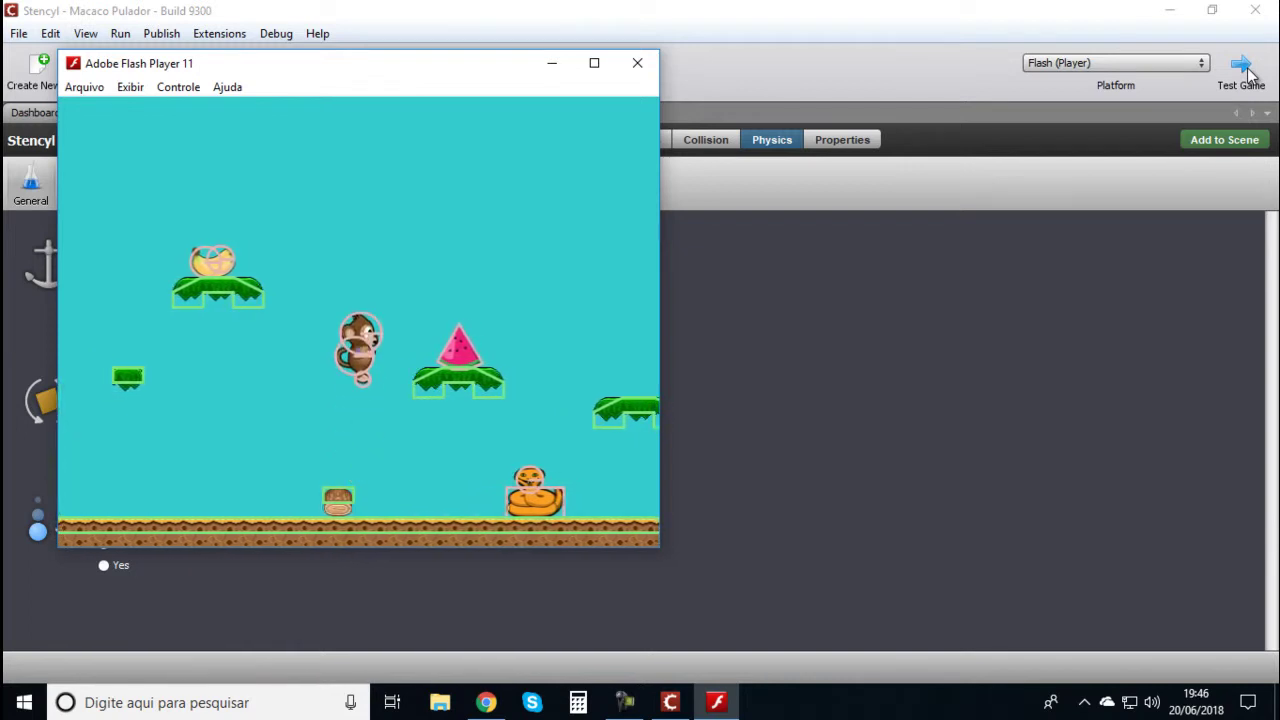
pyautogui.press('Left')
pyautogui.press('Up')
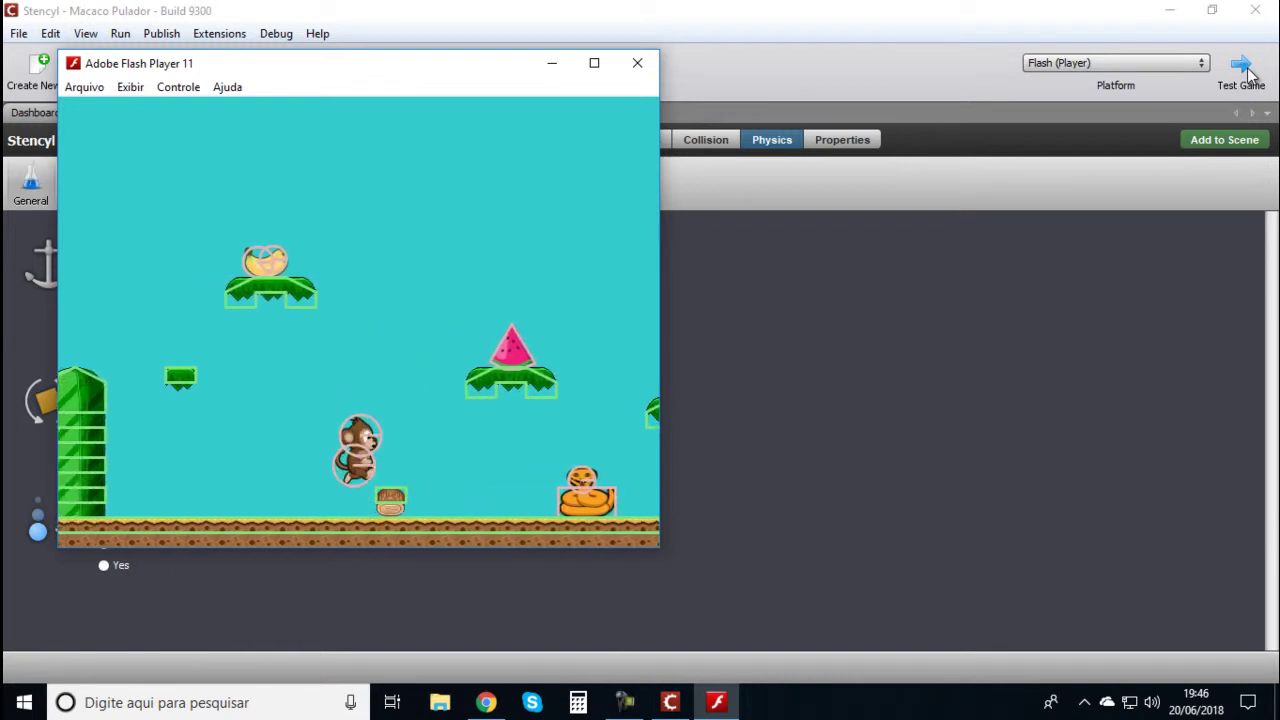
pyautogui.press('Right')
pyautogui.press('Up')
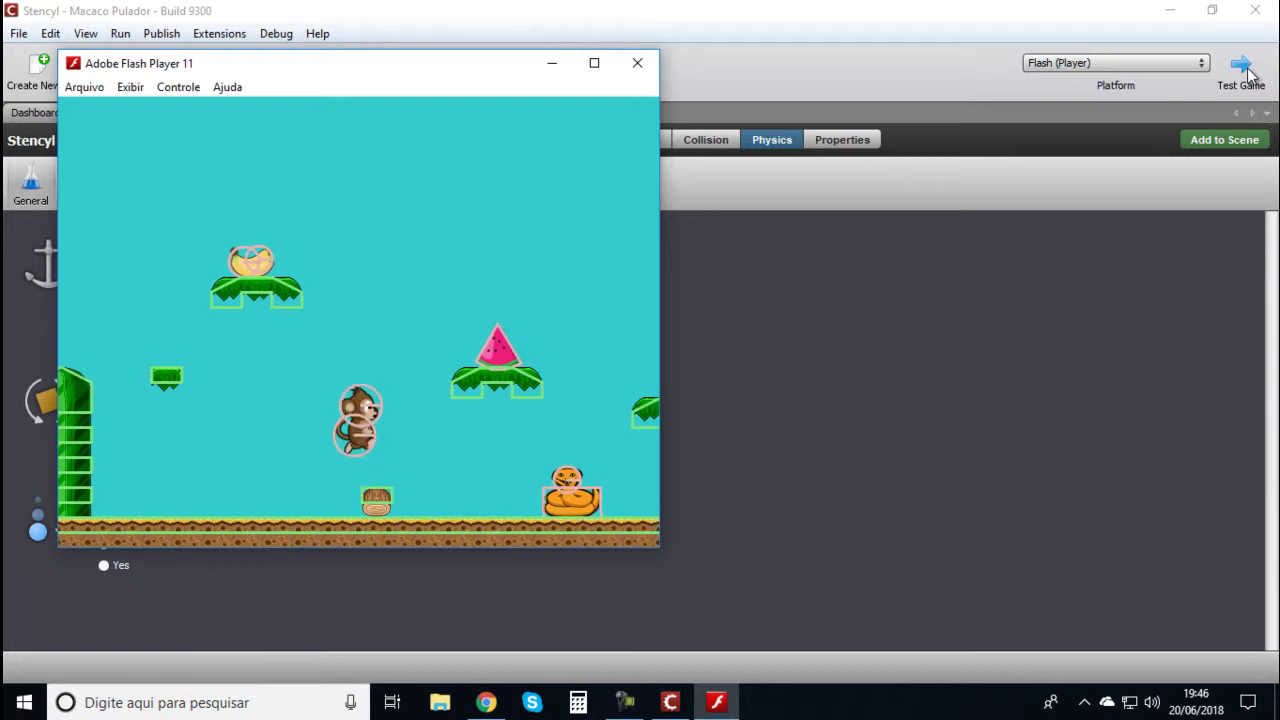
pyautogui.press('Right')
pyautogui.press('Up')
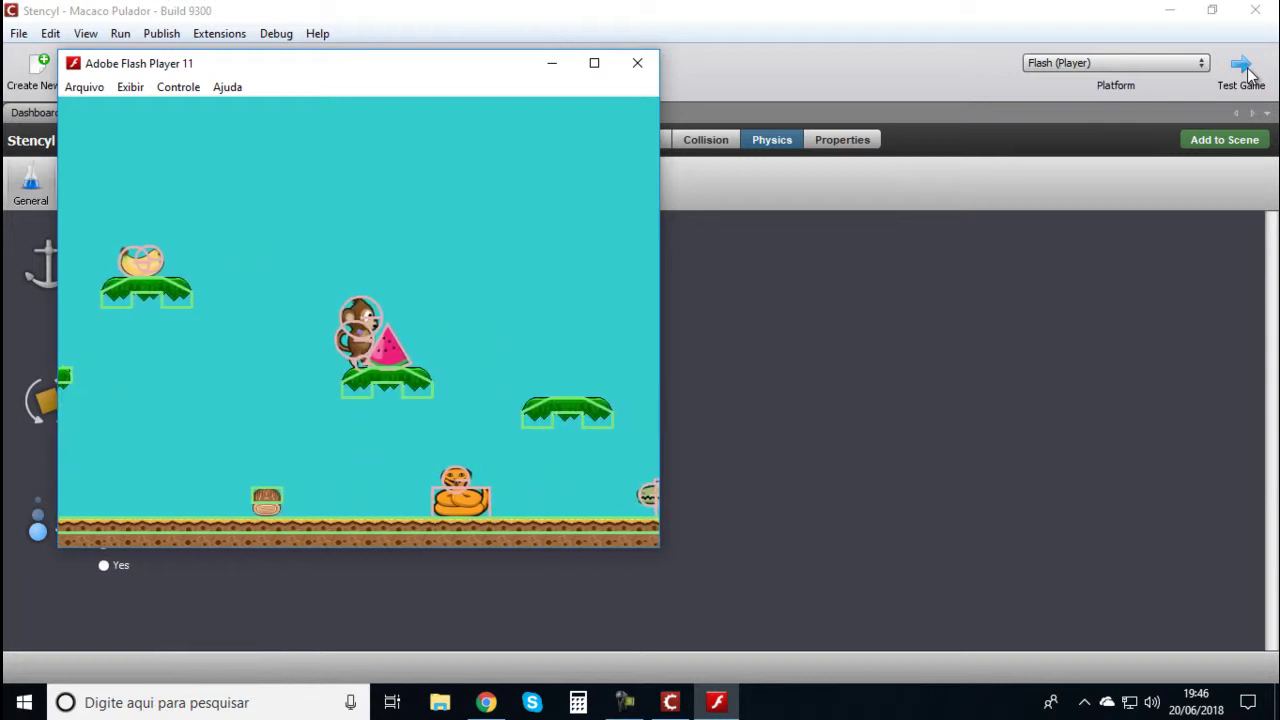
pyautogui.press('Up')
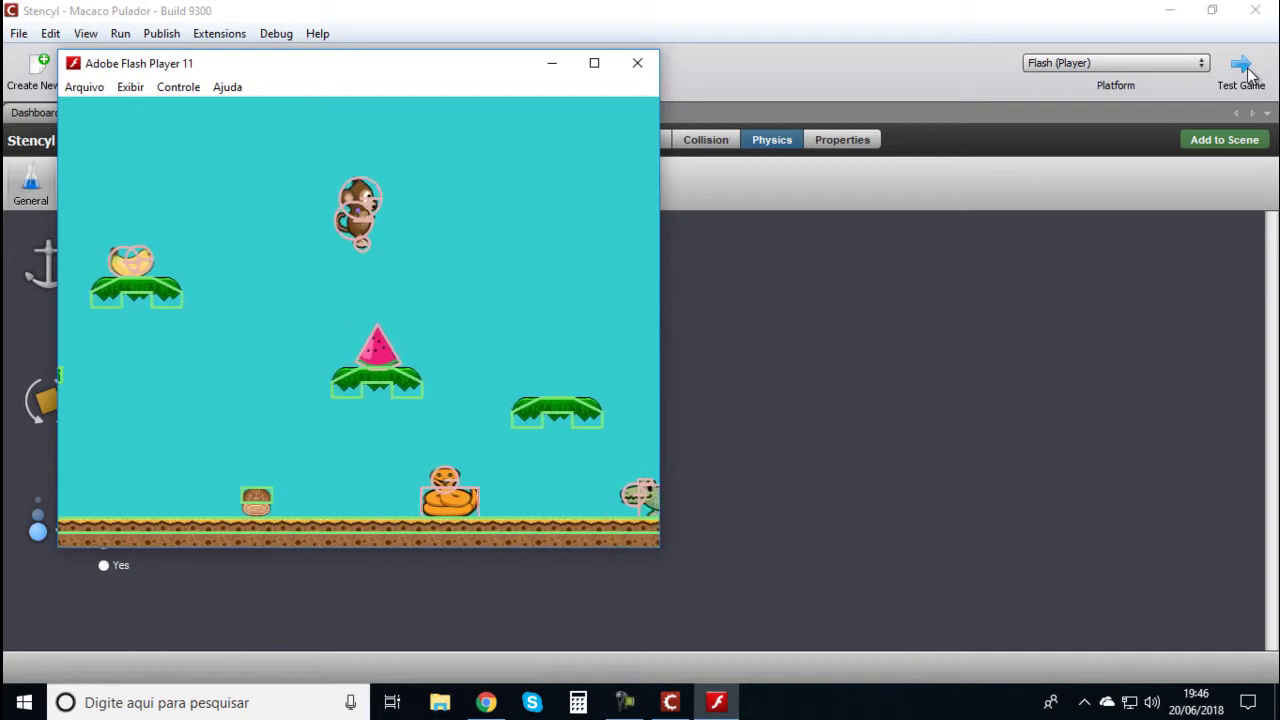
pyautogui.press('Right')
# - Bring the monkey back over the green column to the high platform and move it across the bananas
pyautogui.press('Left')
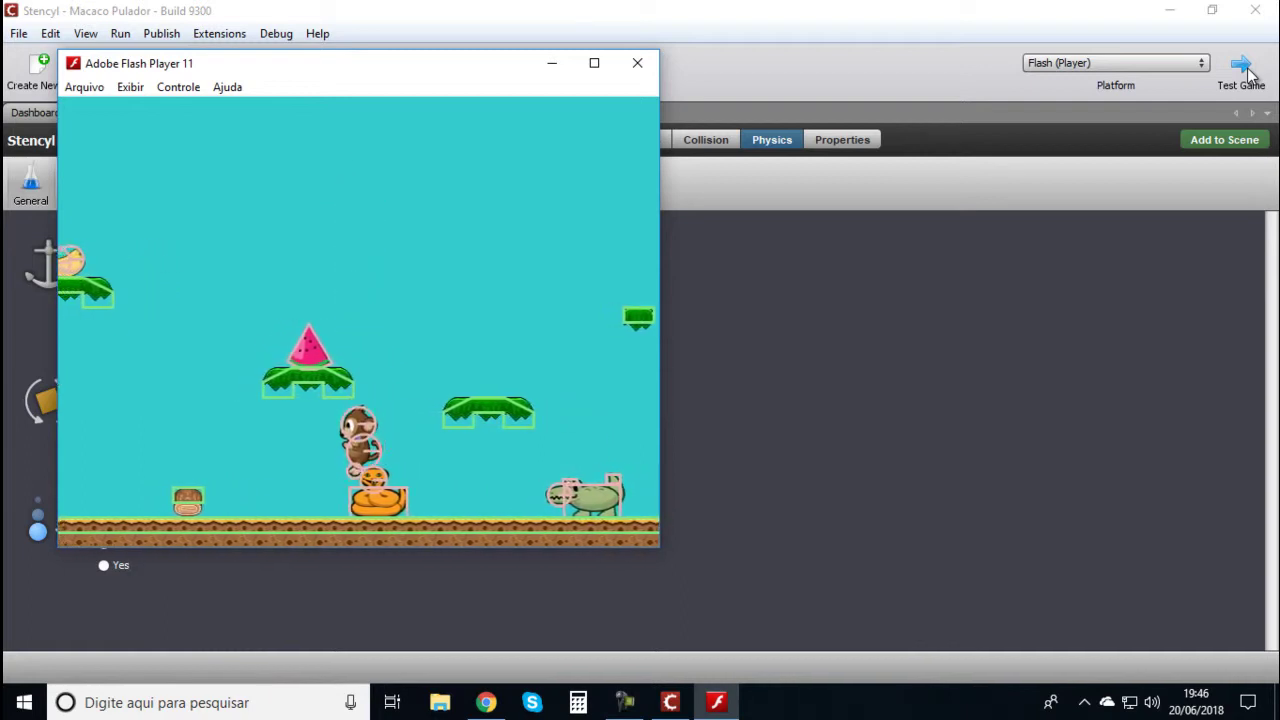
pyautogui.press('Up')
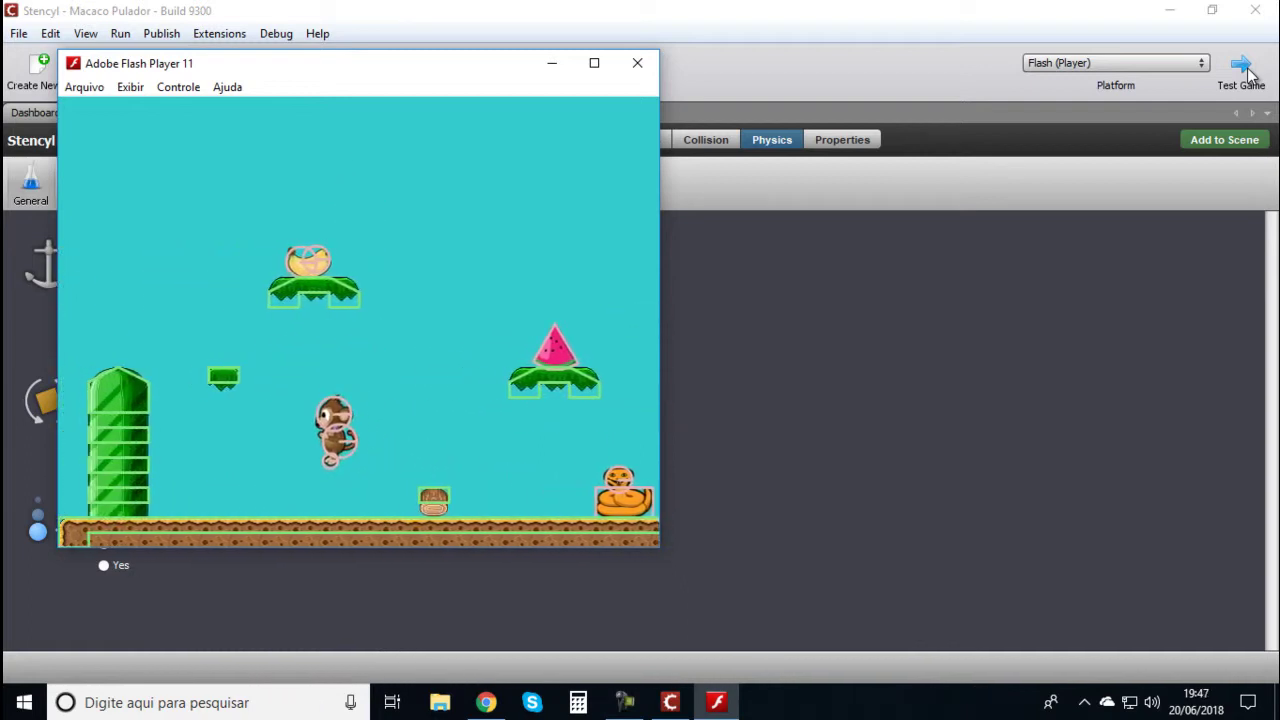
pyautogui.press('Up')
pyautogui.press('Right')
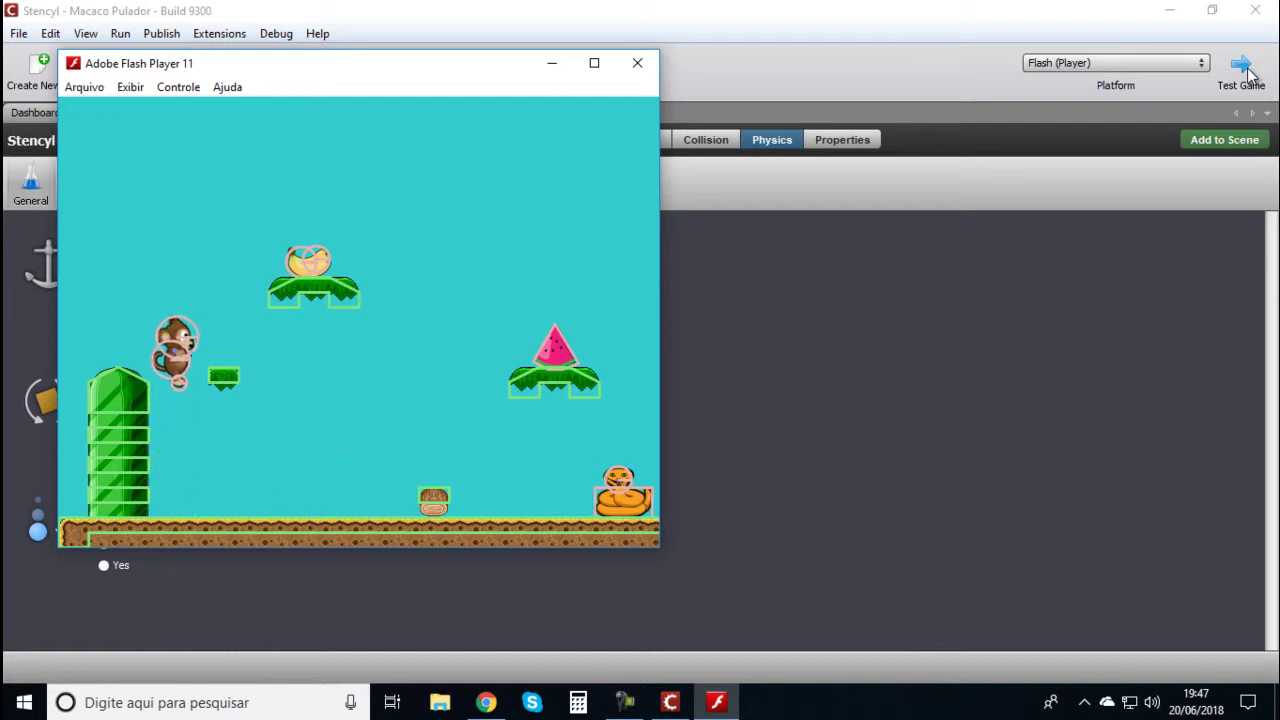
pyautogui.press('Up')
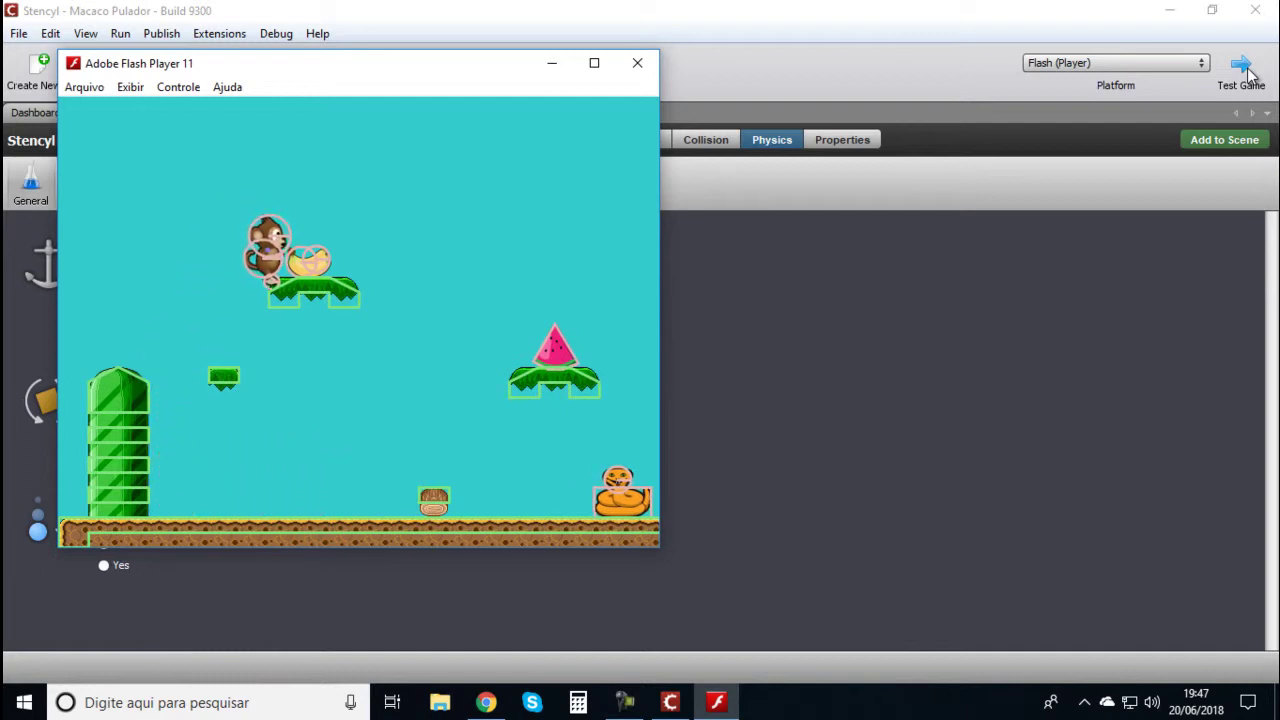
pyautogui.press('Up')
pyautogui.press('Right')
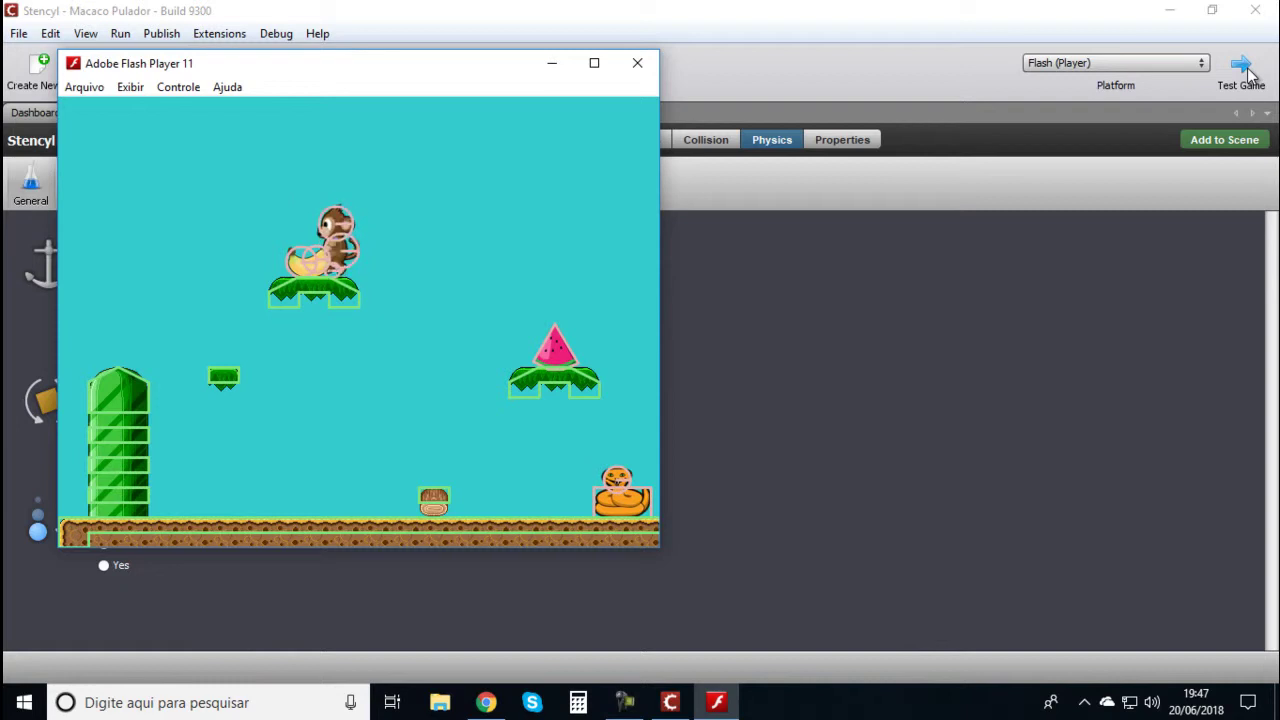
pyautogui.press('Up')
pyautogui.press('Left')
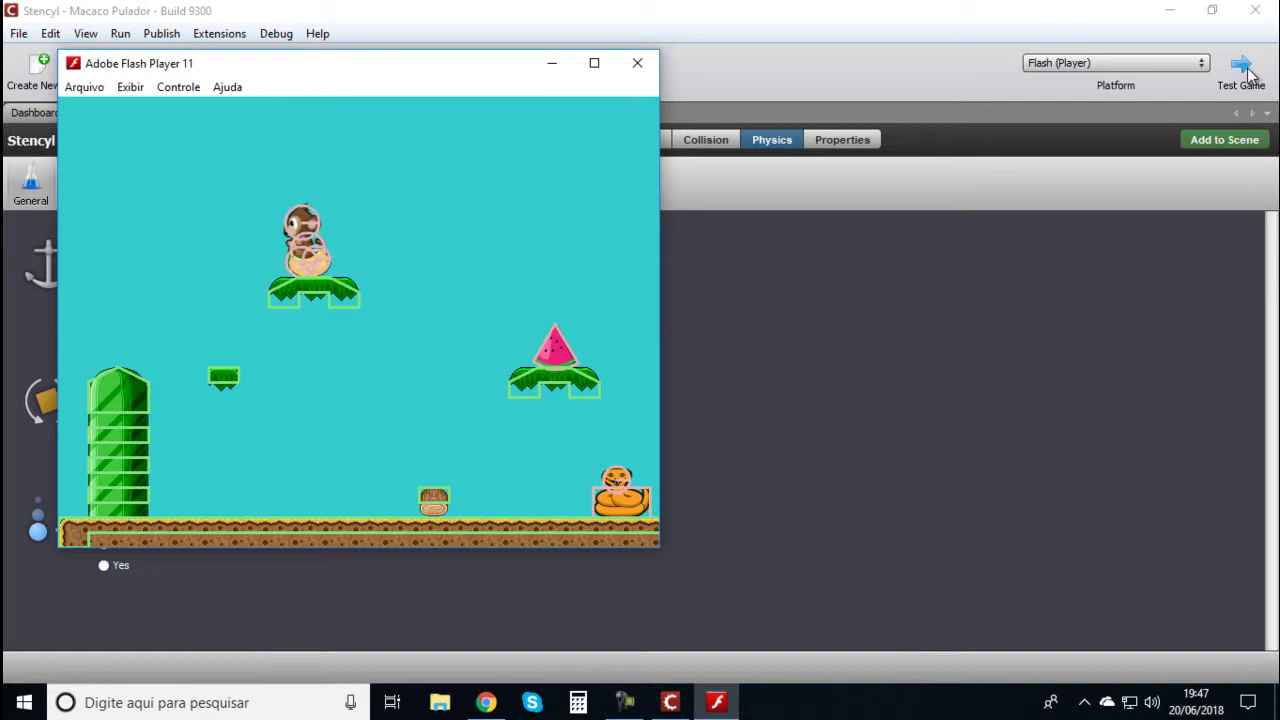